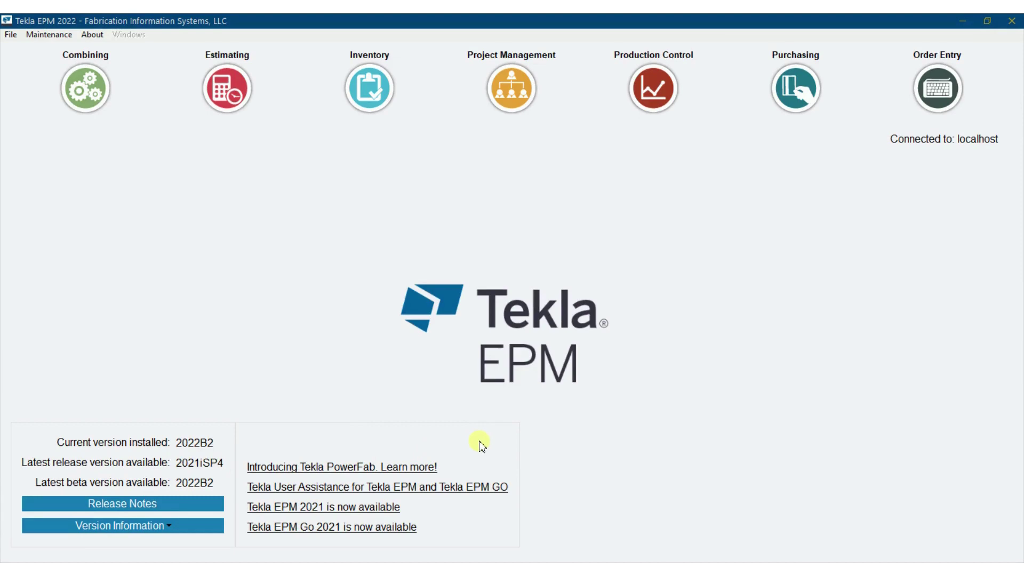
Step: Open the Import window and select the IFC format for Combining
click(10, 34)
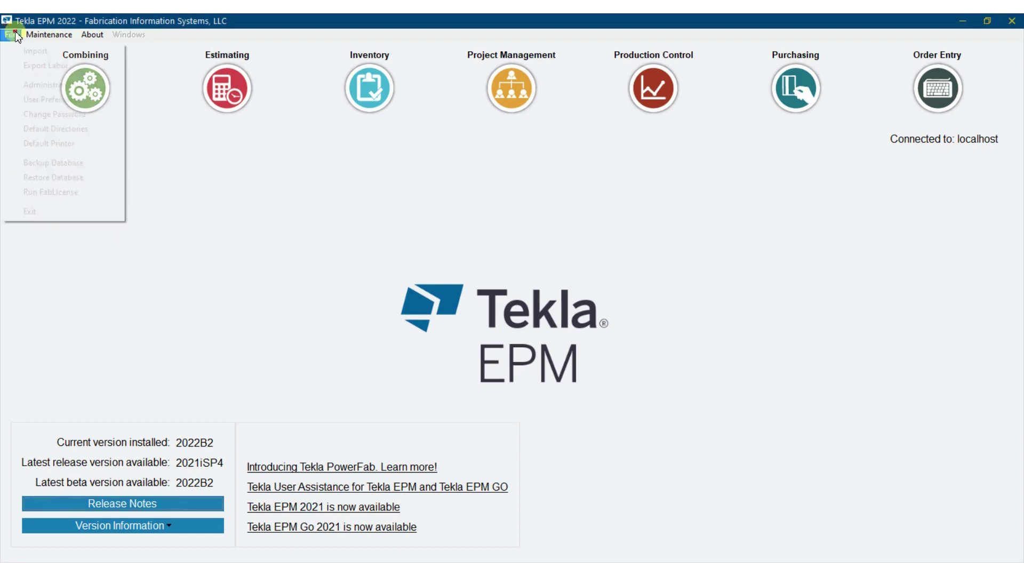
click(24, 52)
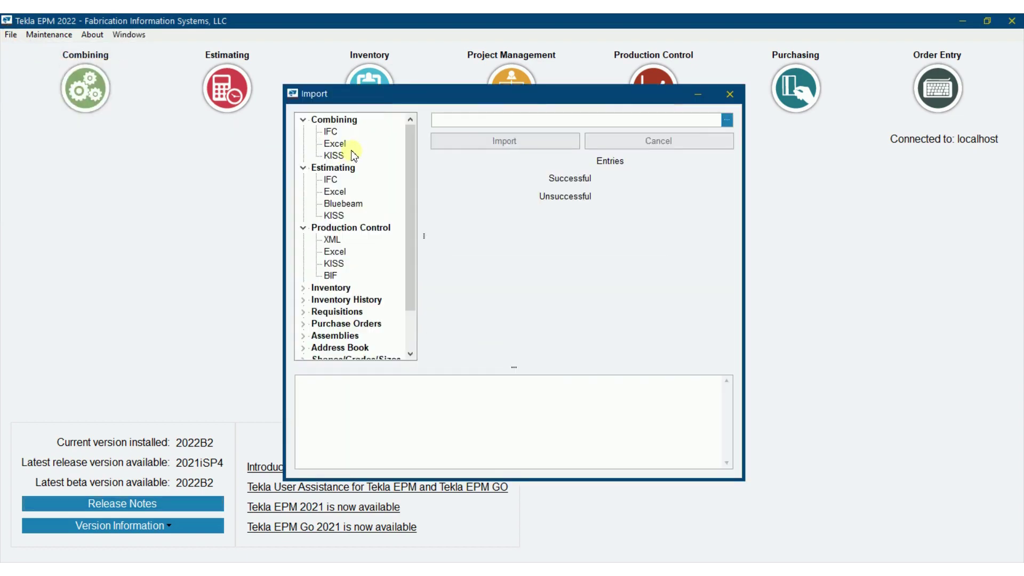
click(330, 132)
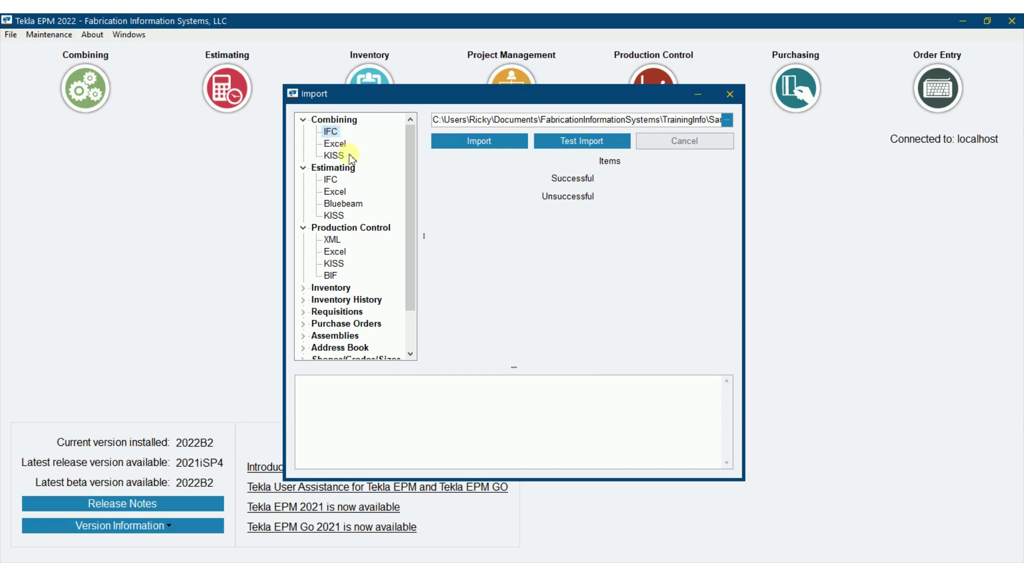
Step: Compare the Excel and KISS import options for Combining, and return to the IFC format
click(340, 145)
click(337, 156)
click(337, 144)
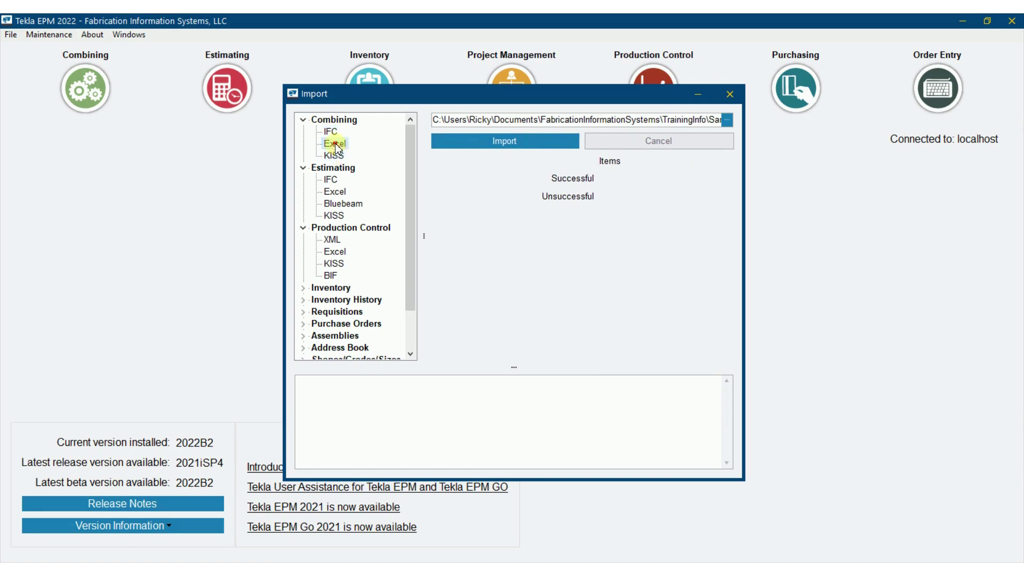
click(338, 155)
click(338, 145)
click(338, 156)
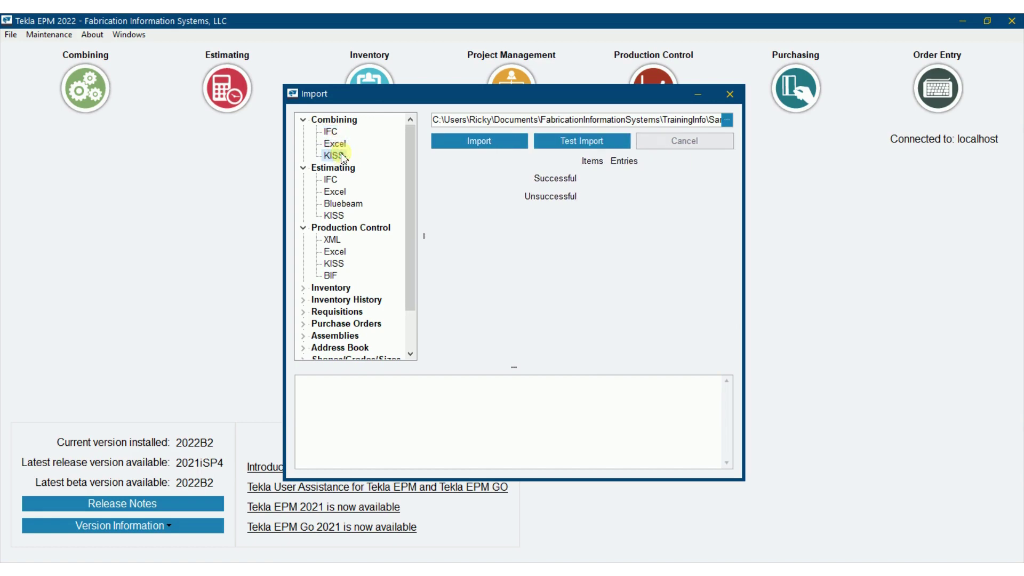
click(339, 144)
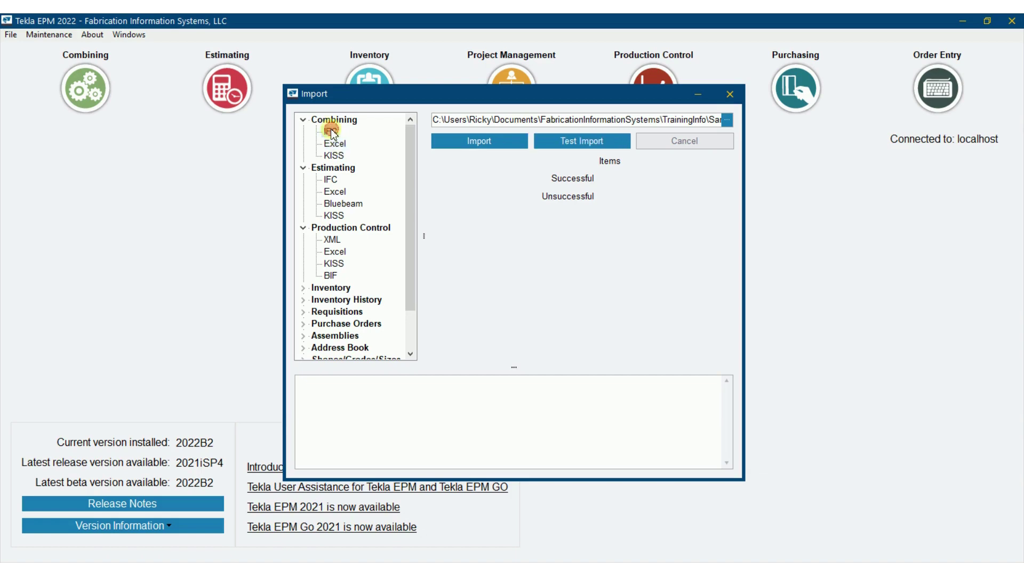
click(332, 132)
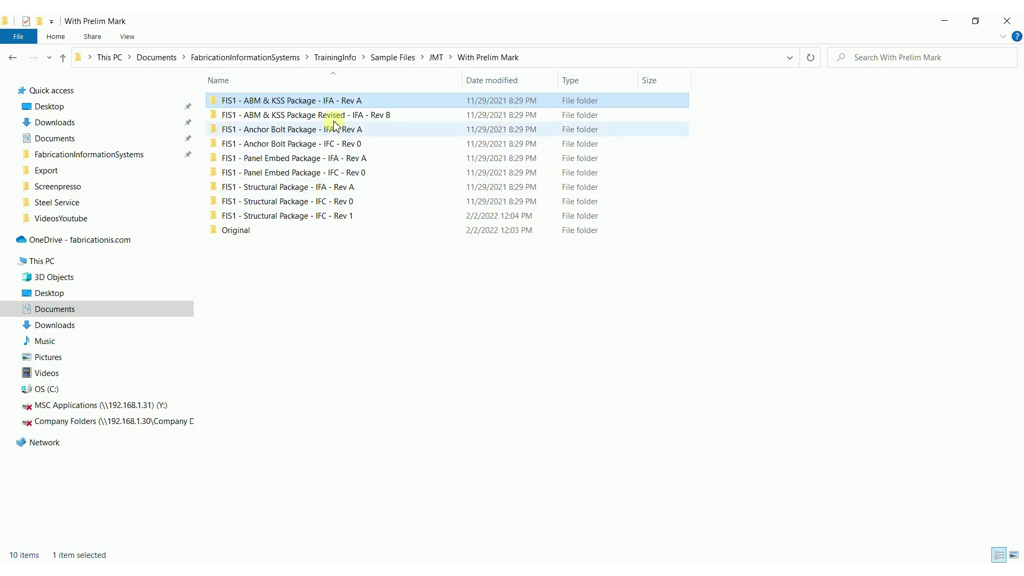
Step: Switch to File Explorer, open the "FIS1 - ABM & KSS Package - IFA - Rev A" folder and compare its two IFC files
double_click(327, 101)
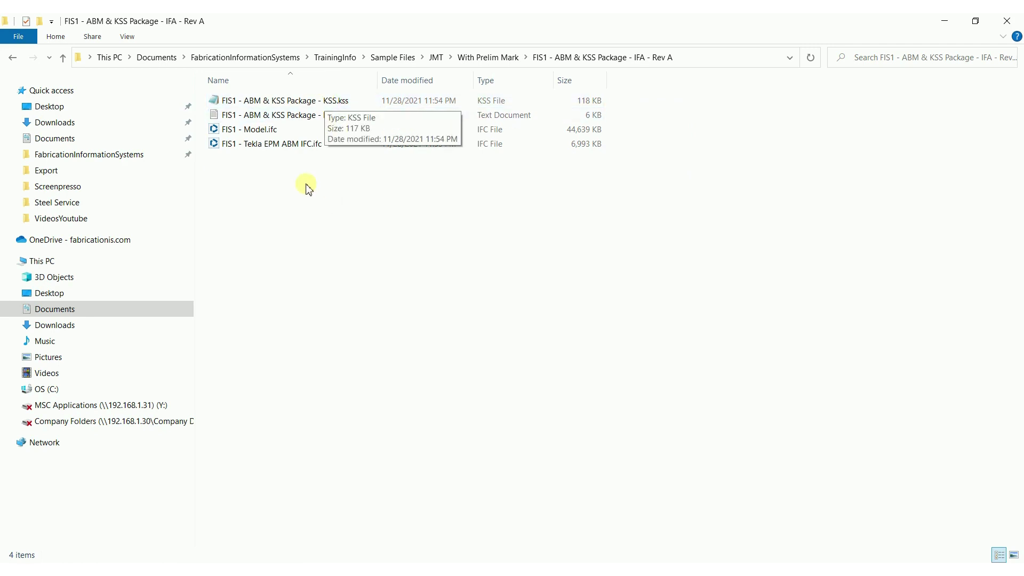
click(270, 152)
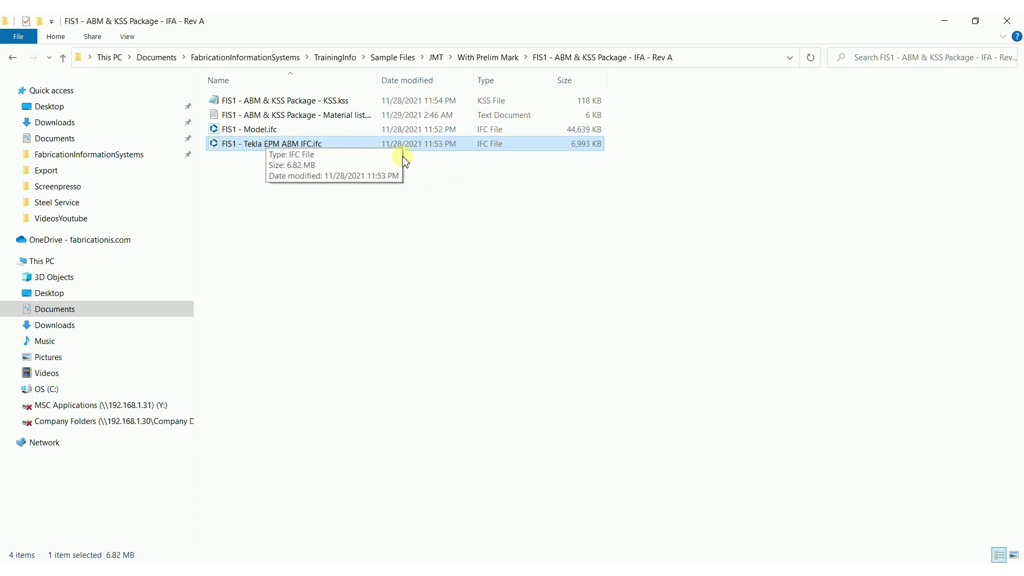
click(283, 130)
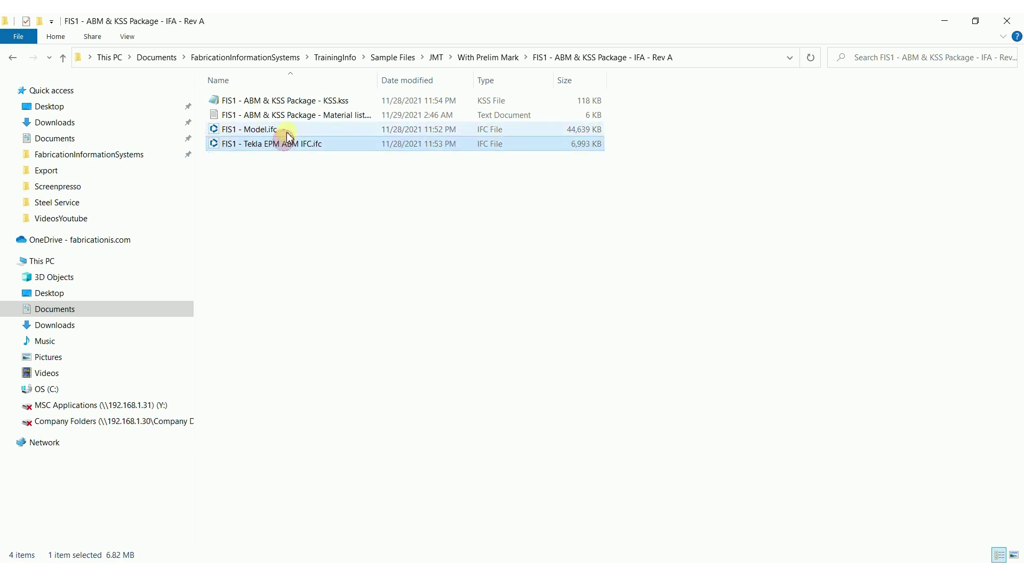
click(288, 142)
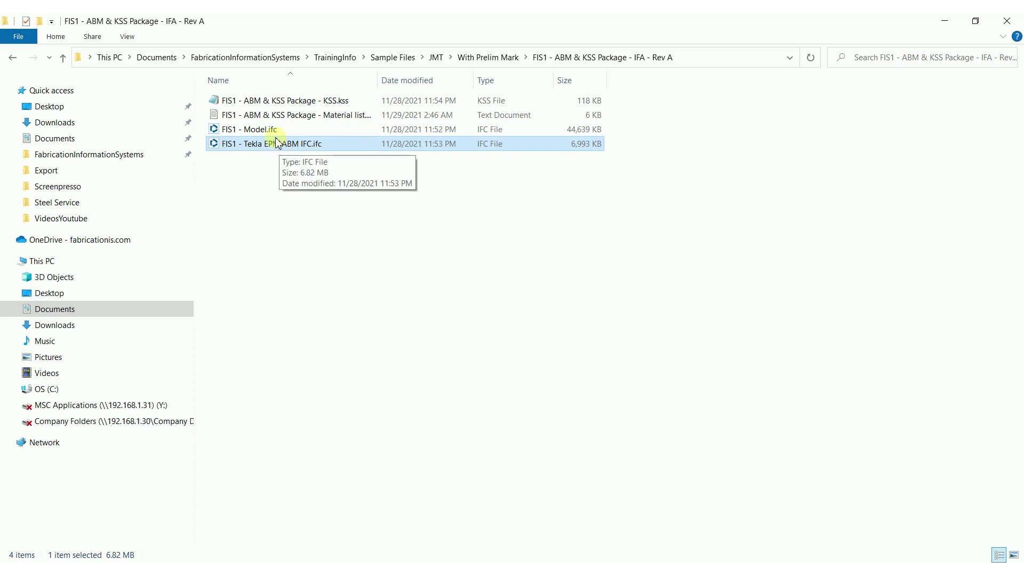
click(333, 130)
click(359, 144)
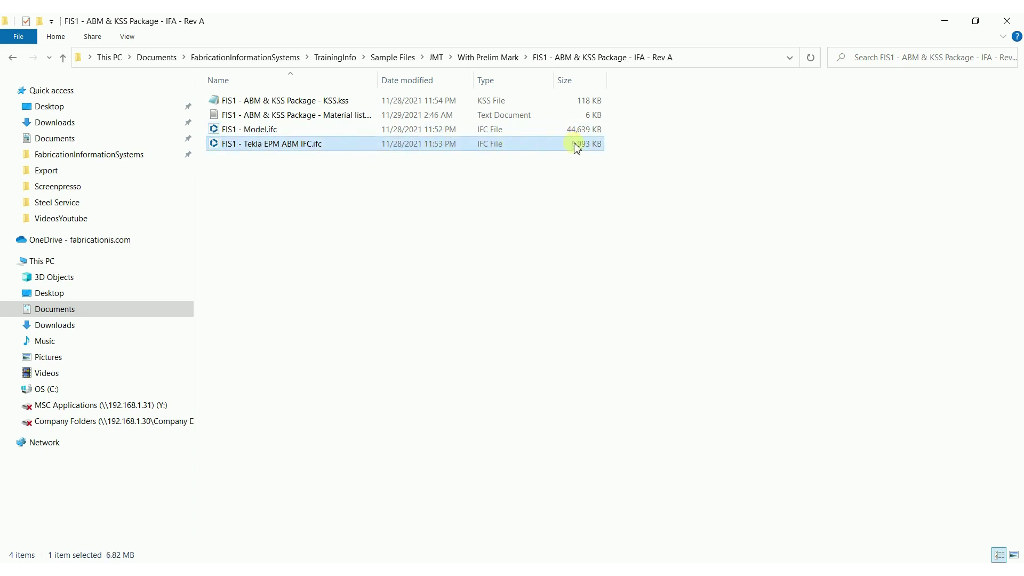
click(593, 131)
click(592, 143)
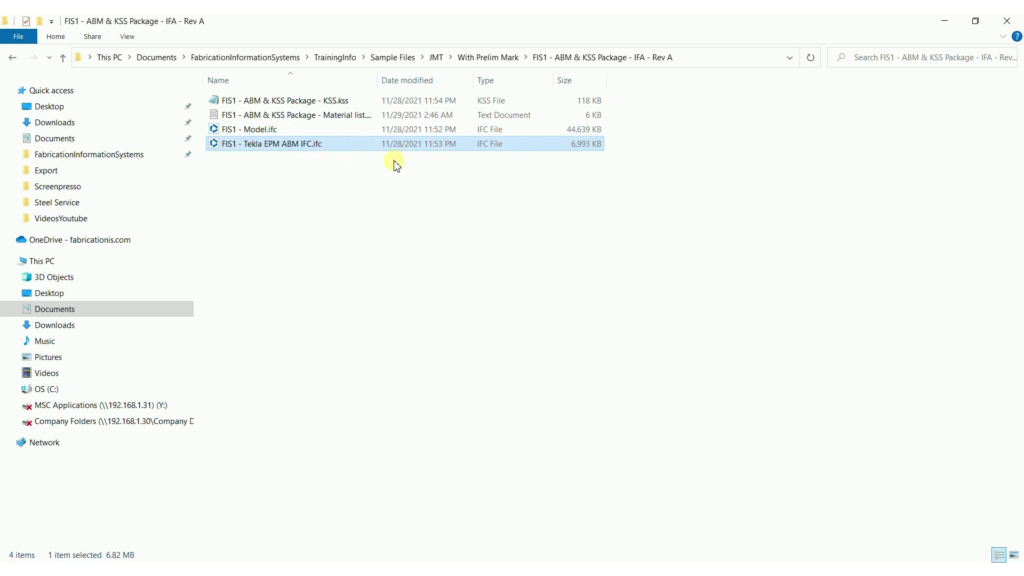
click(304, 131)
click(316, 145)
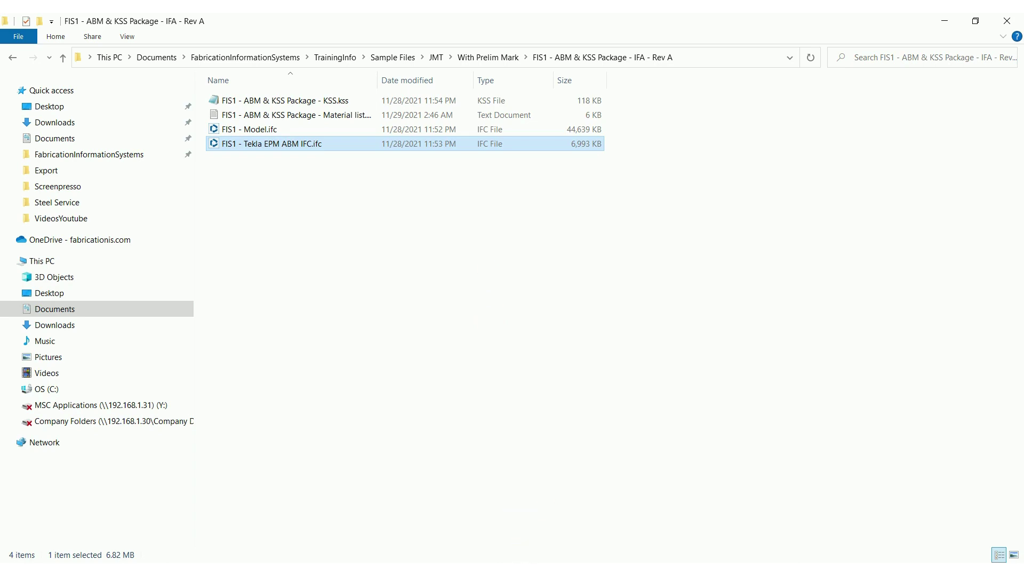
Step: Switch back to Tekla EPM and start importing "FIS1 - Tekla EPM ABM IFC.ifc" from the Rev A package folder
key(alt+Tab)
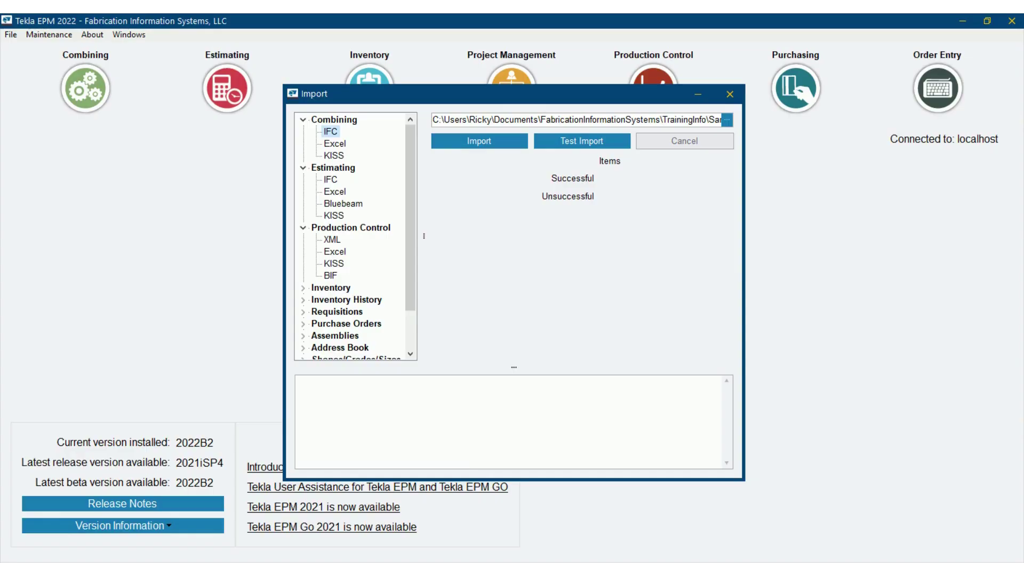
click(724, 120)
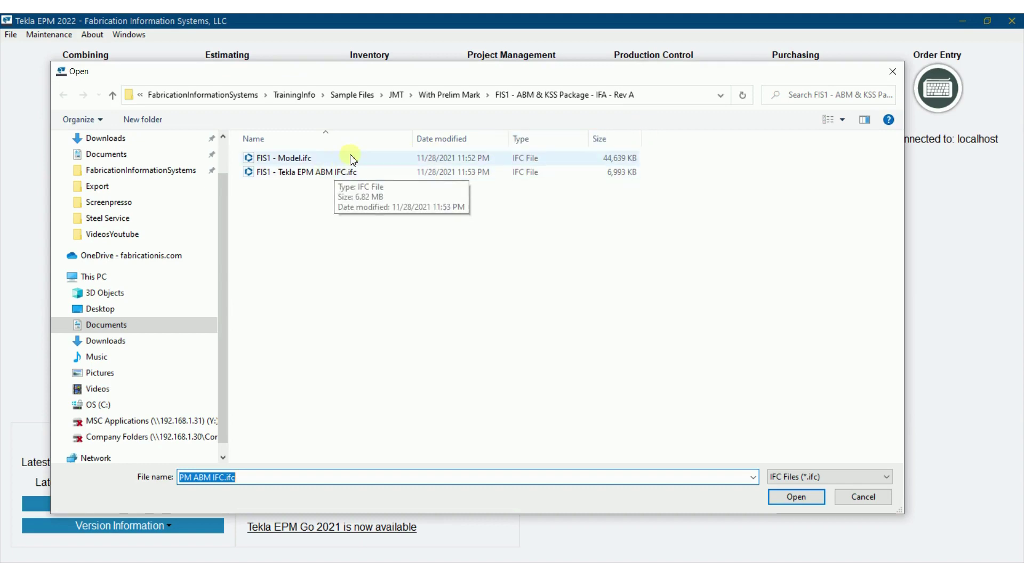
double_click(293, 171)
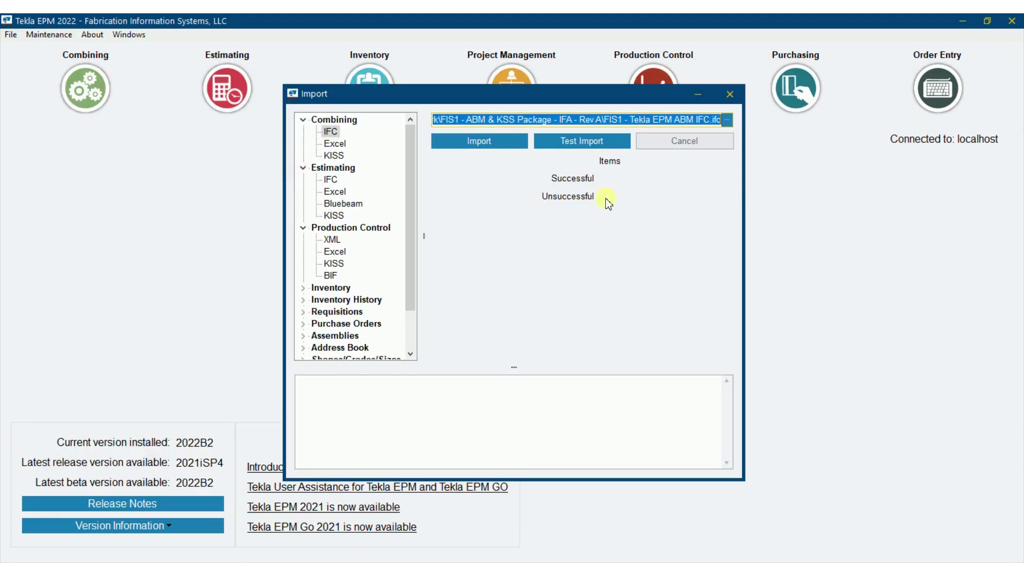
click(492, 140)
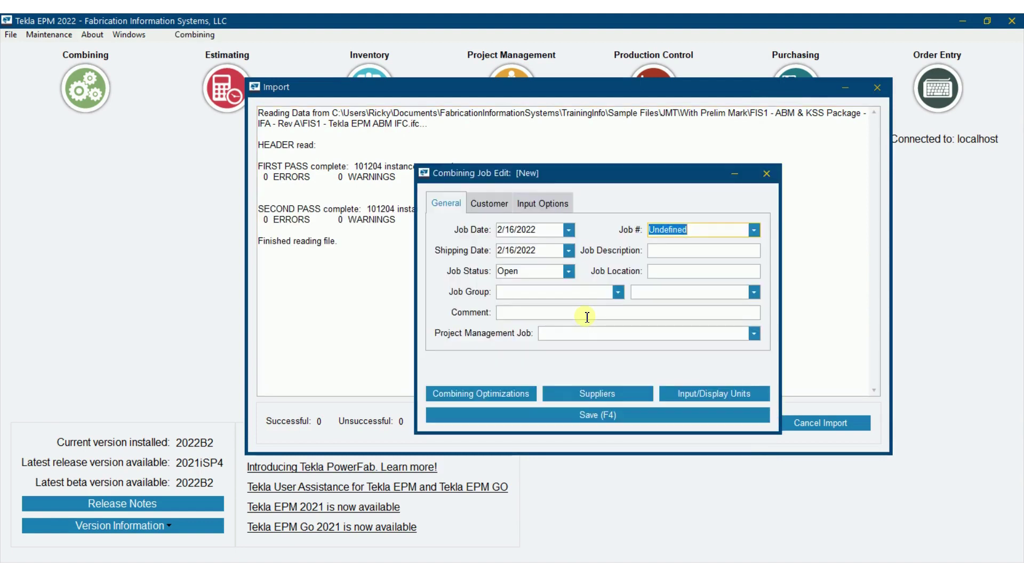
Step: Set the new combining job's number to 20220216 and save the job
text(2022)
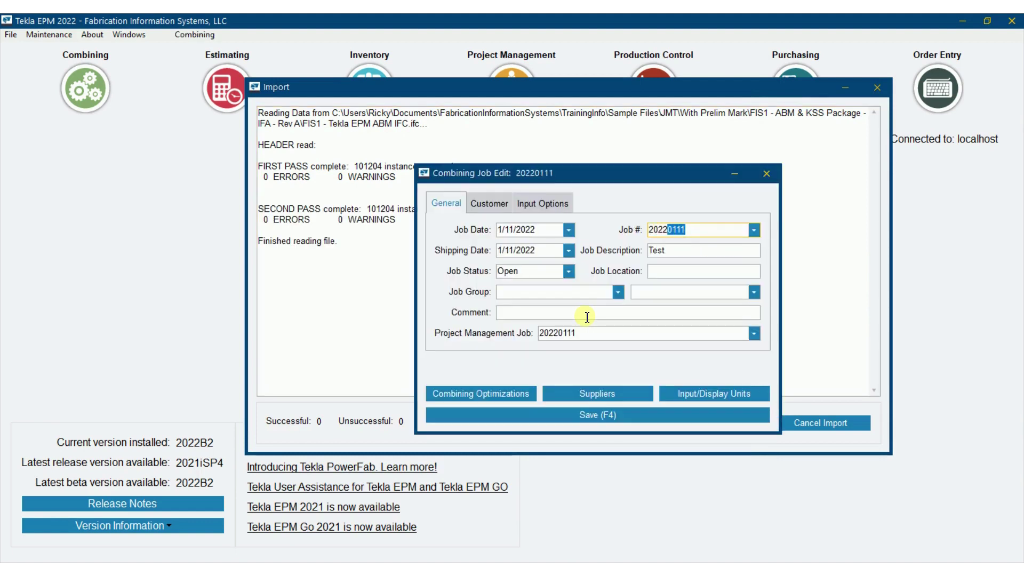
text(0216)
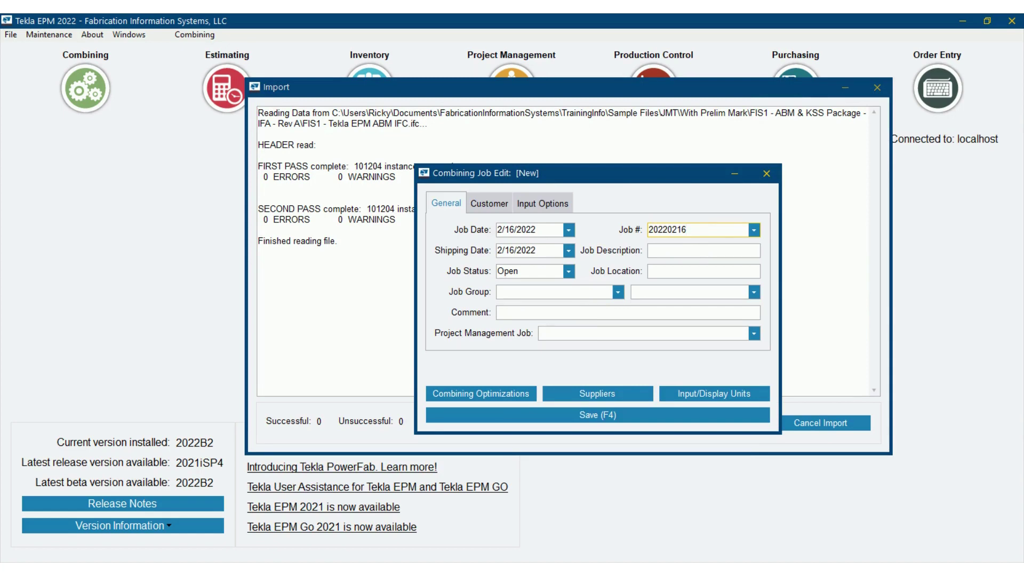
click(612, 418)
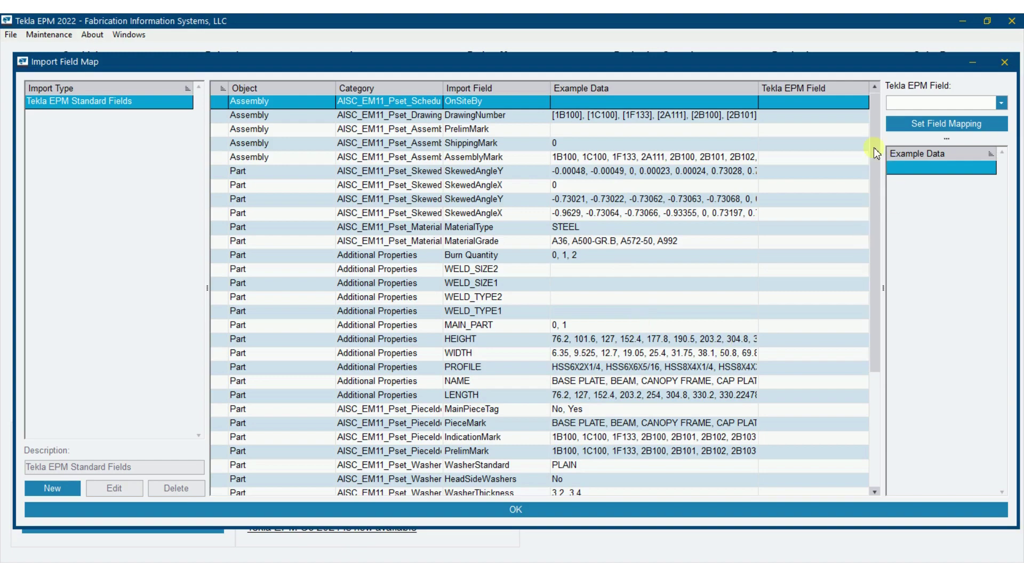
Step: Review the import field map and the assignable Tekla EPM fields, and accept the Tekla EPM Standard Fields mapping to run the import
mouse_move(878, 195)
mouse_down()
mouse_move(875, 323)
mouse_move(879, 208)
mouse_up()
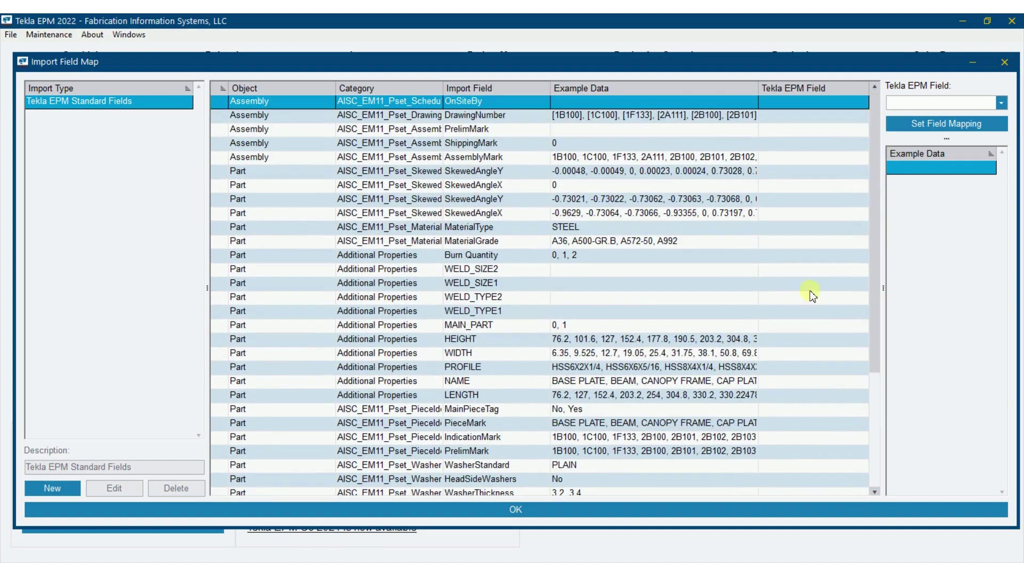
click(682, 298)
click(1002, 103)
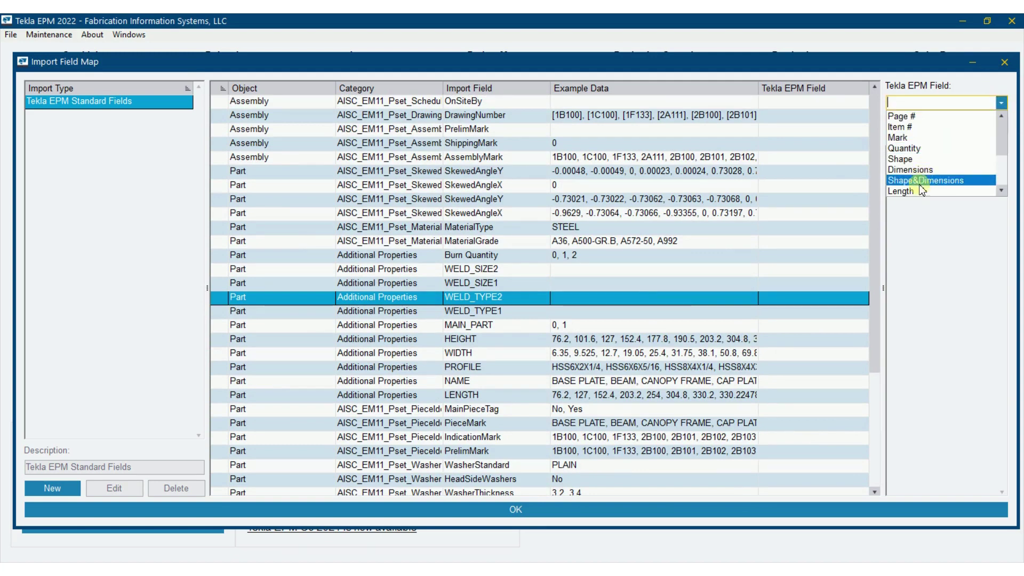
click(1000, 103)
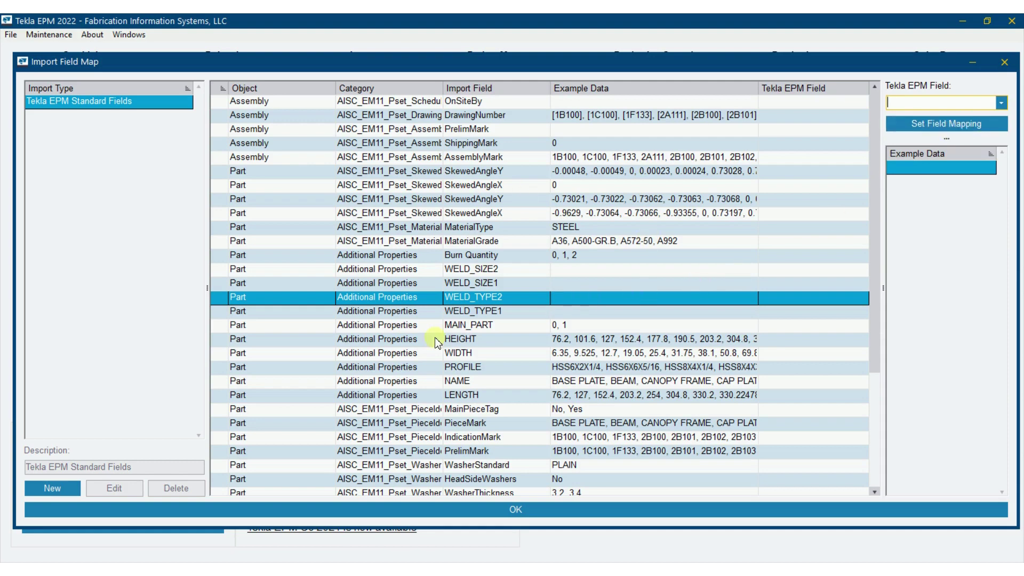
click(527, 511)
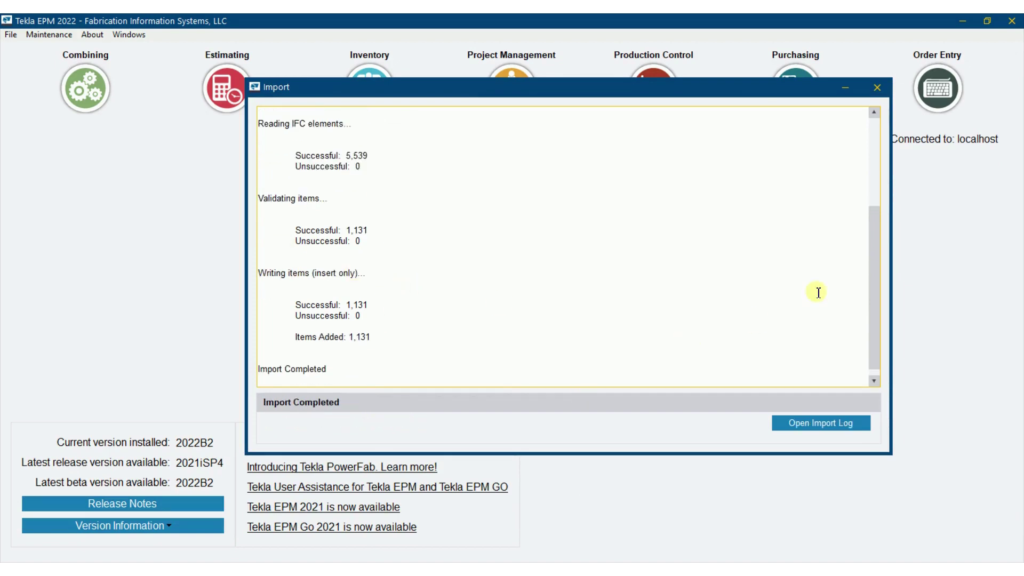
Step: Review and close the import report, and open combining job 20220216
drag(873, 302, 831, 179)
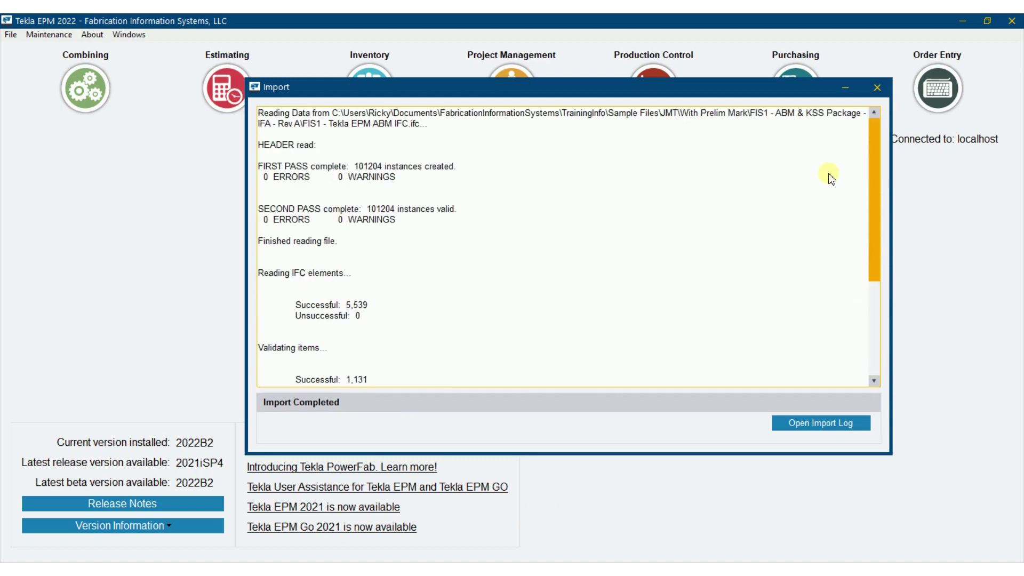
click(871, 94)
click(98, 97)
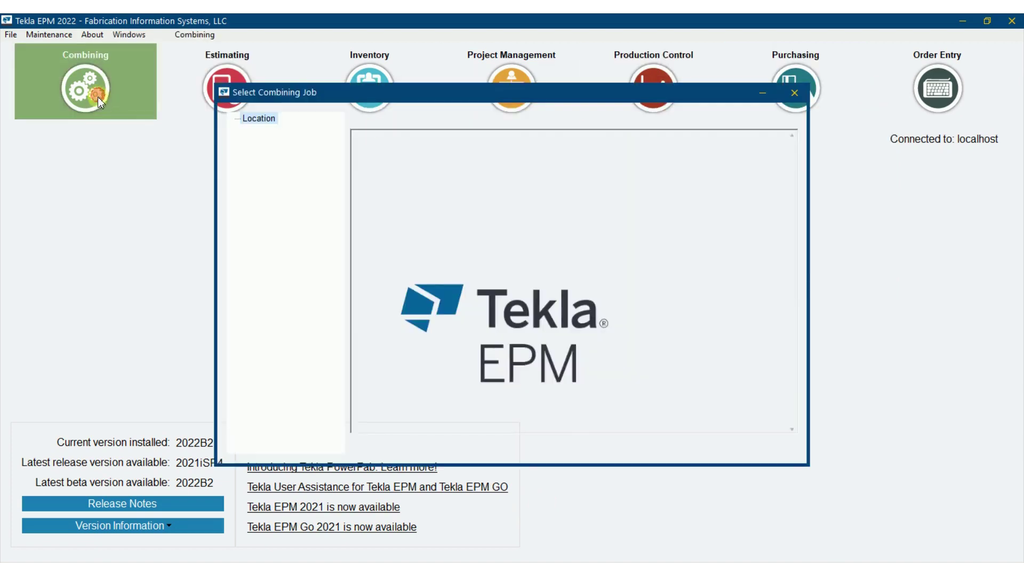
scroll(784, 378, down, 1)
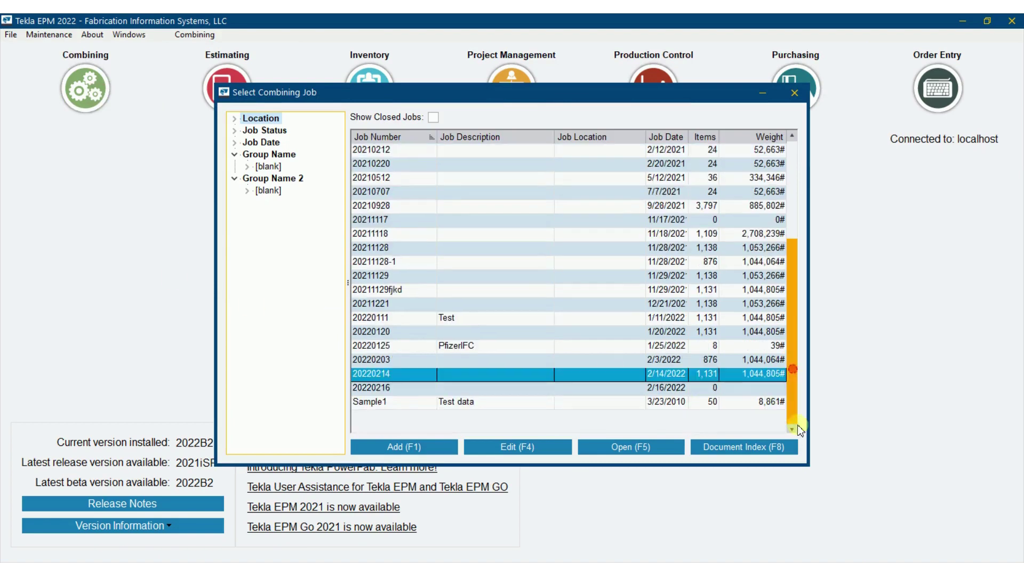
double_click(405, 393)
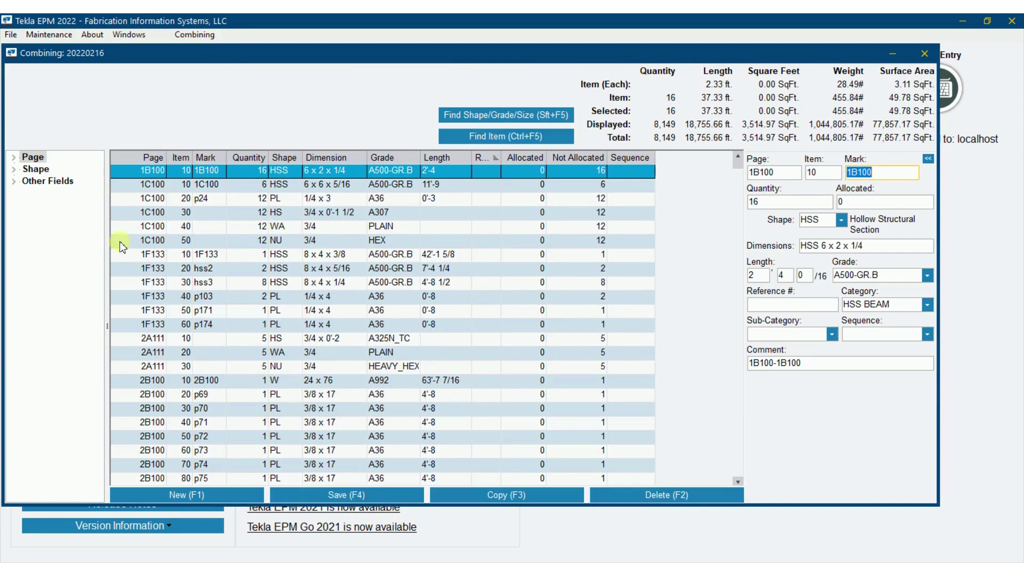
Step: Filter the combining job's items by shape to examine the HSS, W and PL members
click(14, 170)
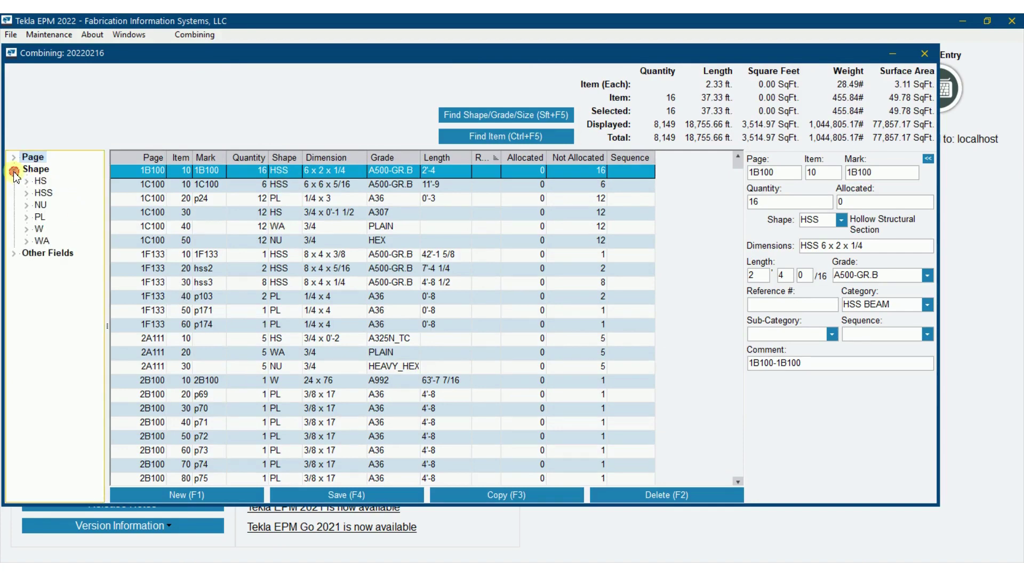
click(42, 193)
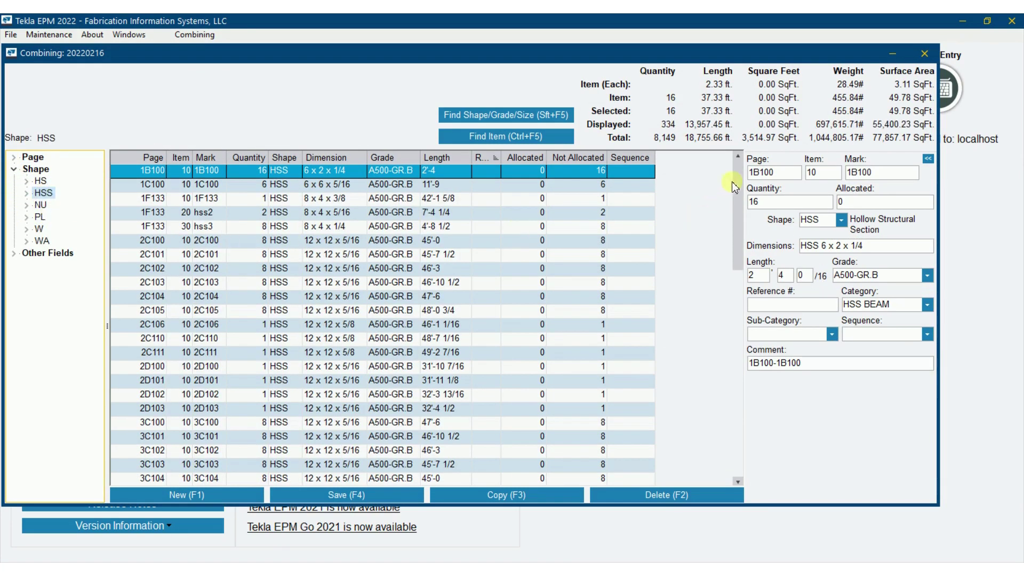
drag(735, 183, 727, 158)
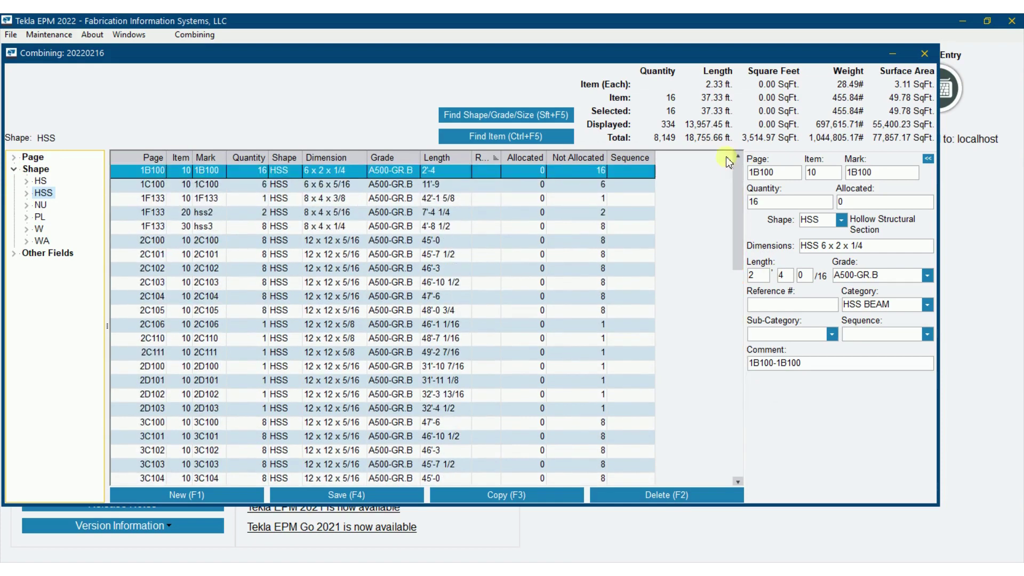
click(39, 229)
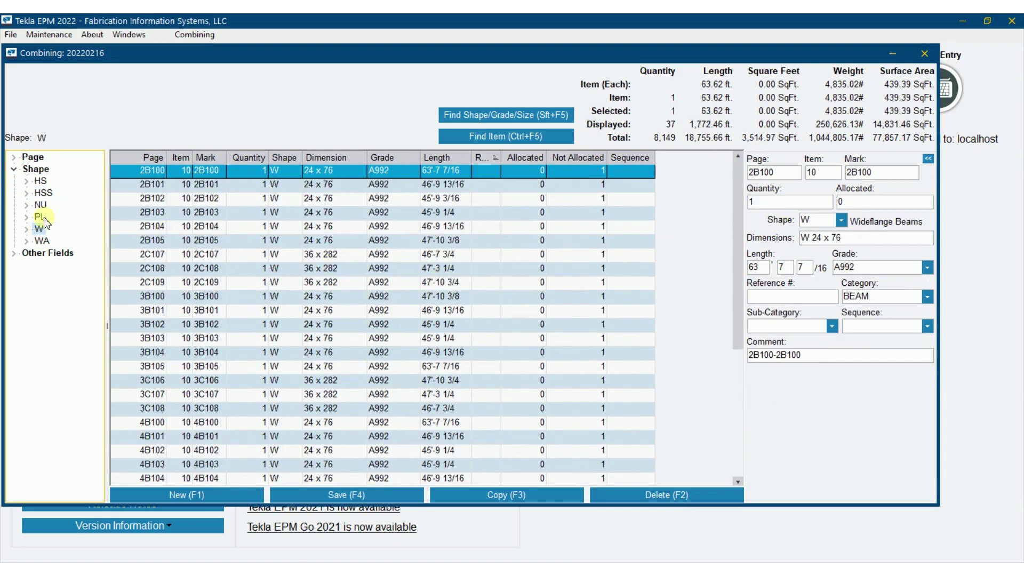
click(44, 193)
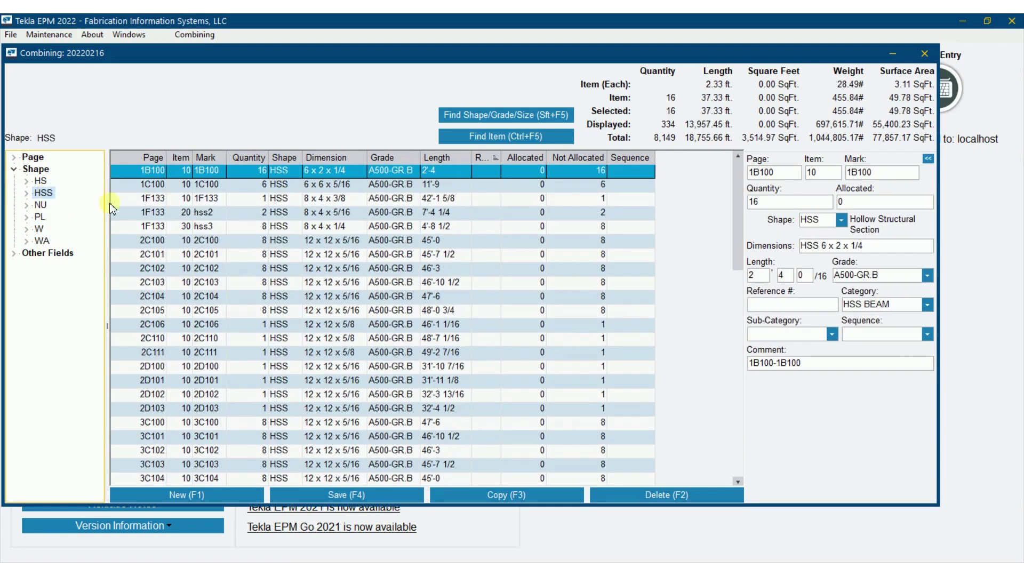
click(43, 216)
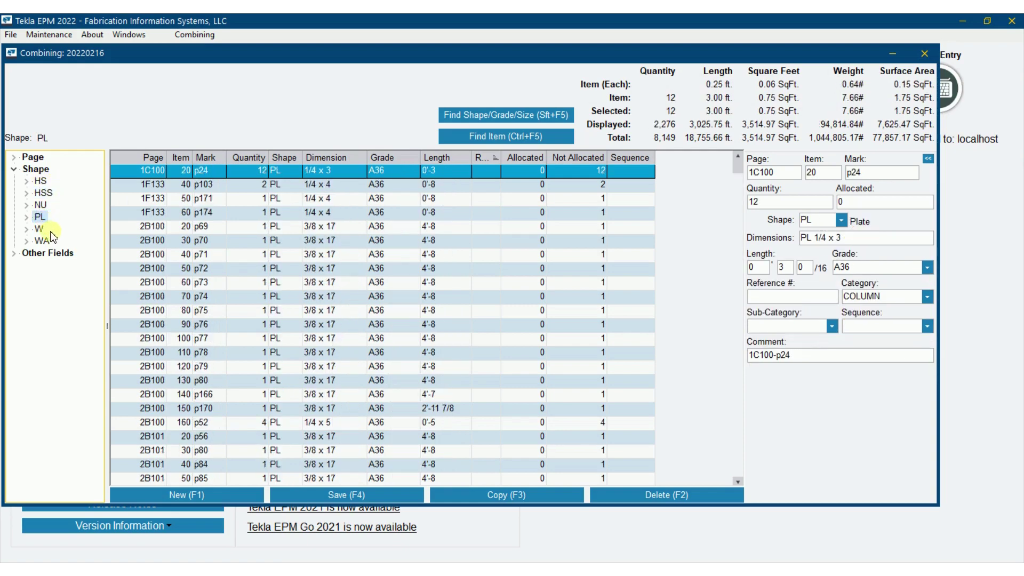
Step: Examine the job's items filtered by the WA, PL, NU, HS, W and HSS shapes, and close the combining job and job list
click(43, 241)
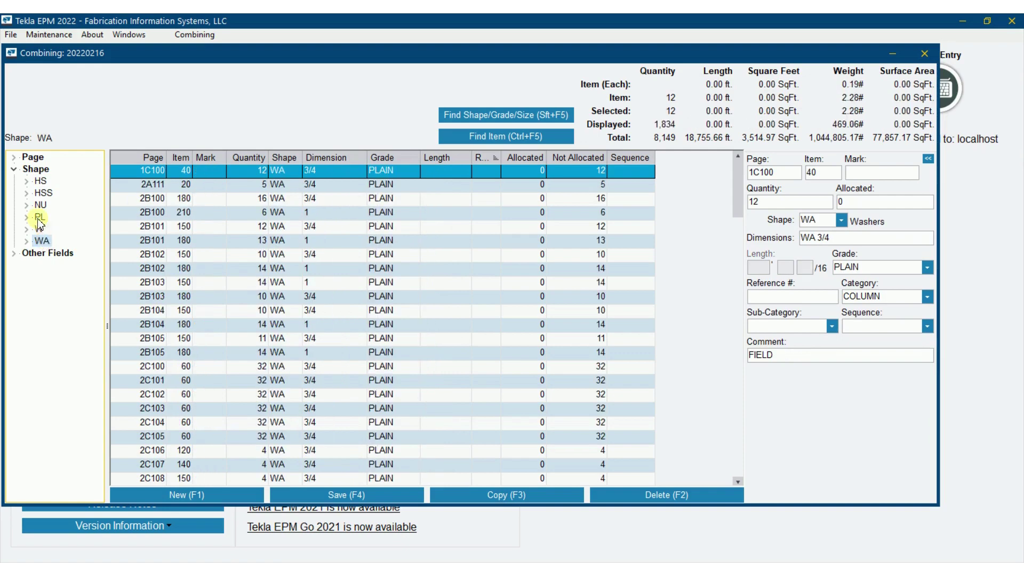
click(40, 217)
click(41, 241)
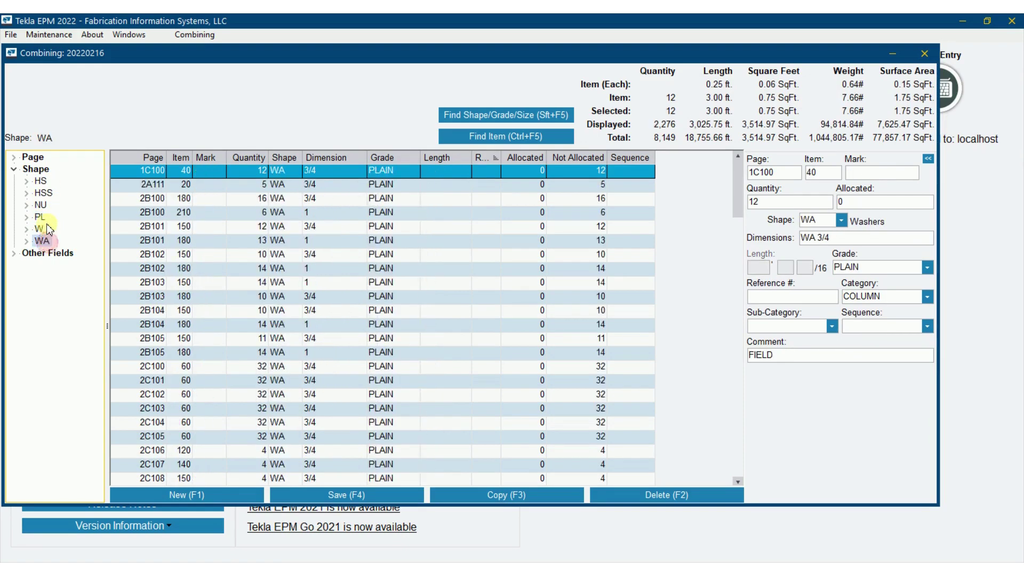
click(40, 217)
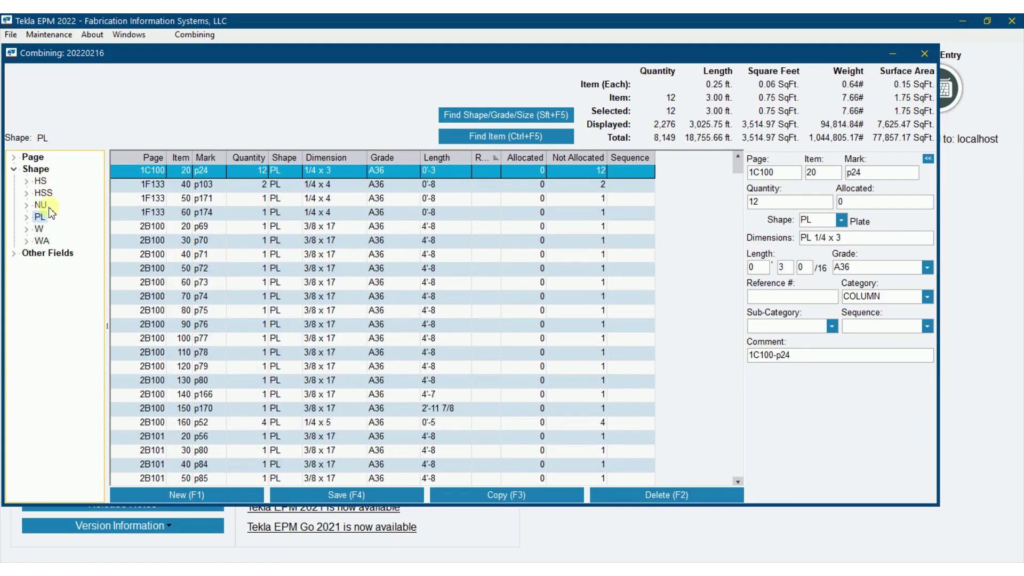
click(41, 204)
click(40, 182)
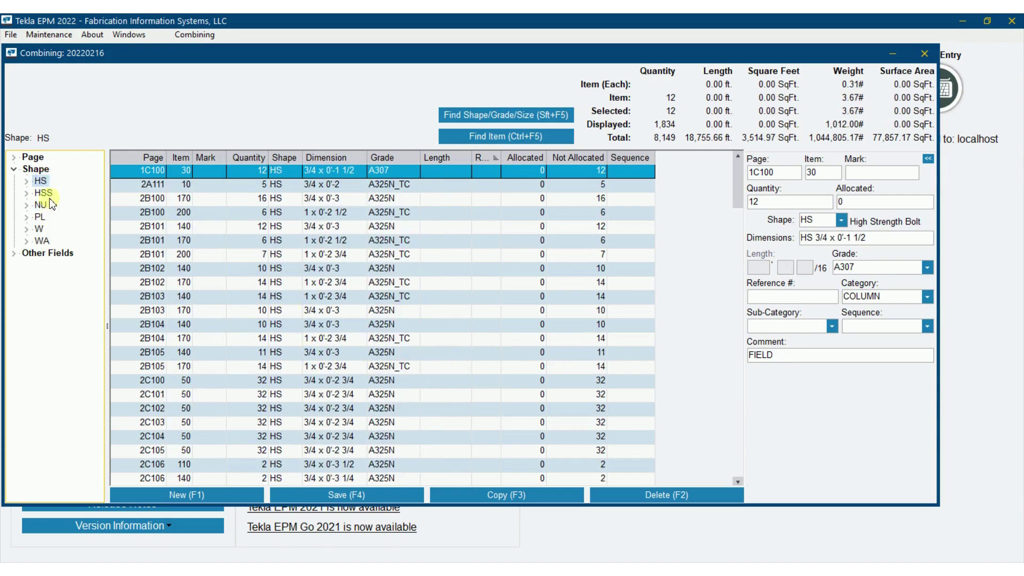
click(45, 230)
click(43, 193)
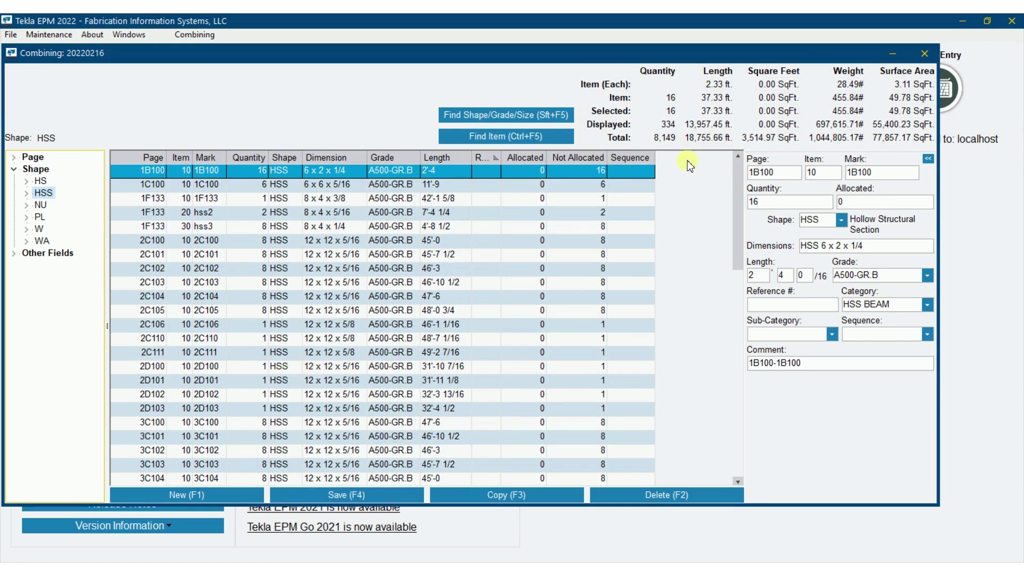
click(922, 55)
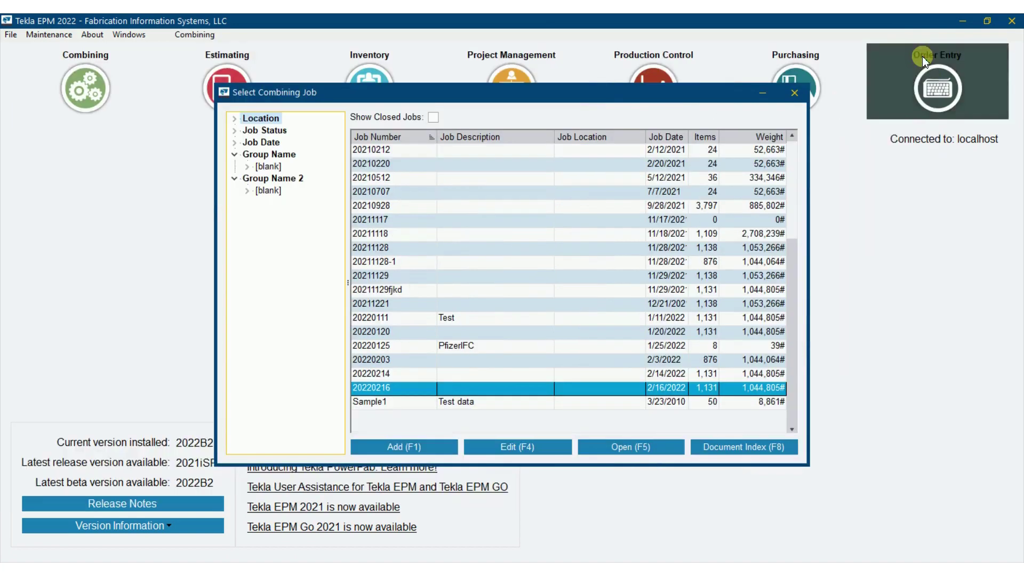
click(796, 92)
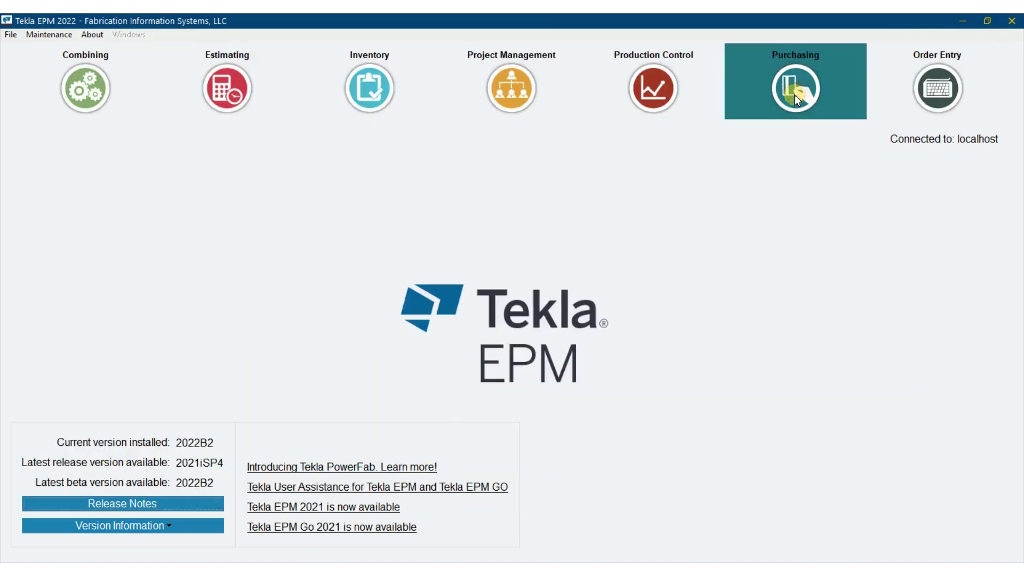
Step: Switch to File Explorer and locate FIS1 - Tekla EPM ABM IFC.ifc in the FIS1 - ABM & KSS Package Revised - IFA - Rev B folder
click(329, 571)
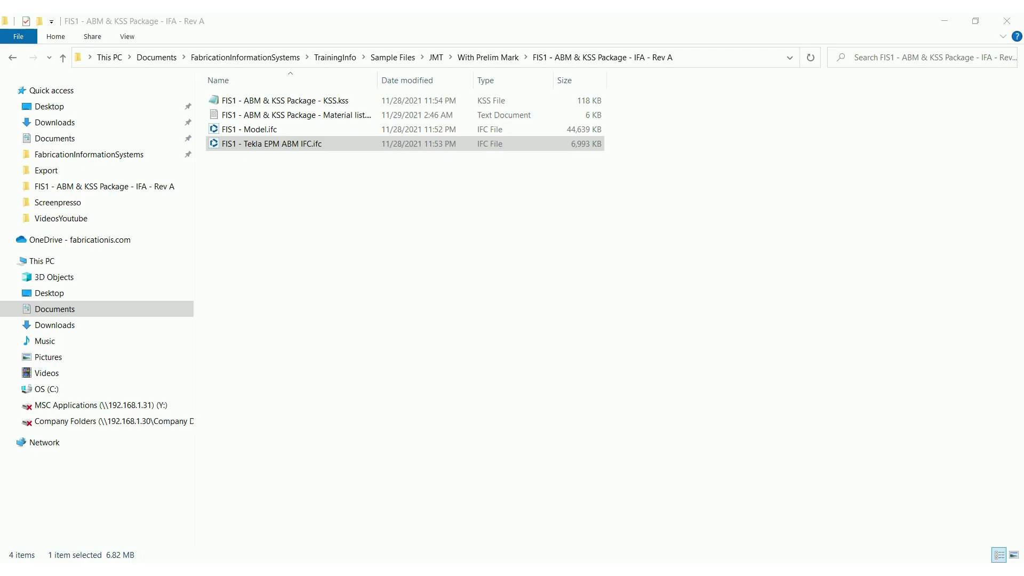
click(504, 57)
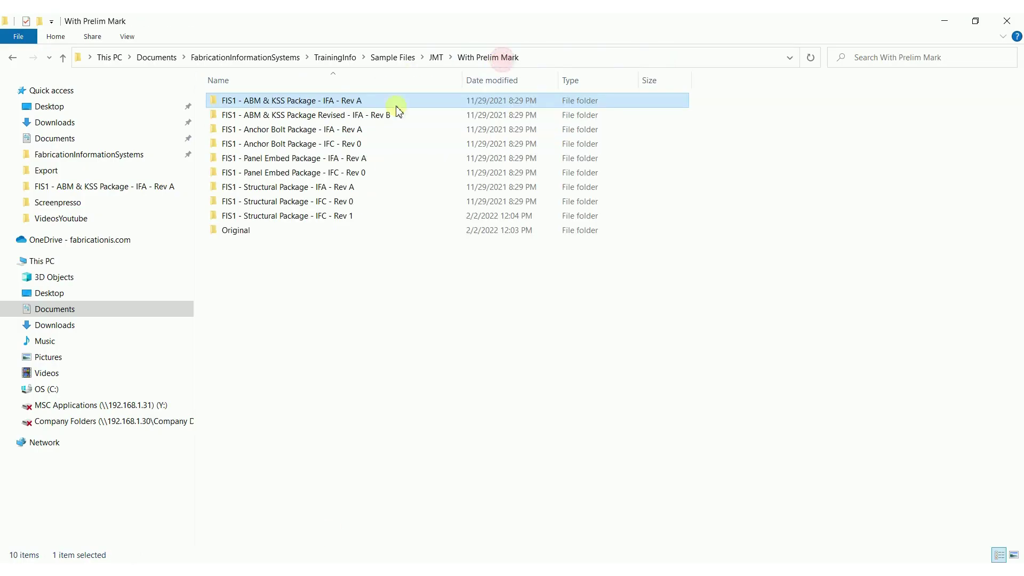
double_click(376, 116)
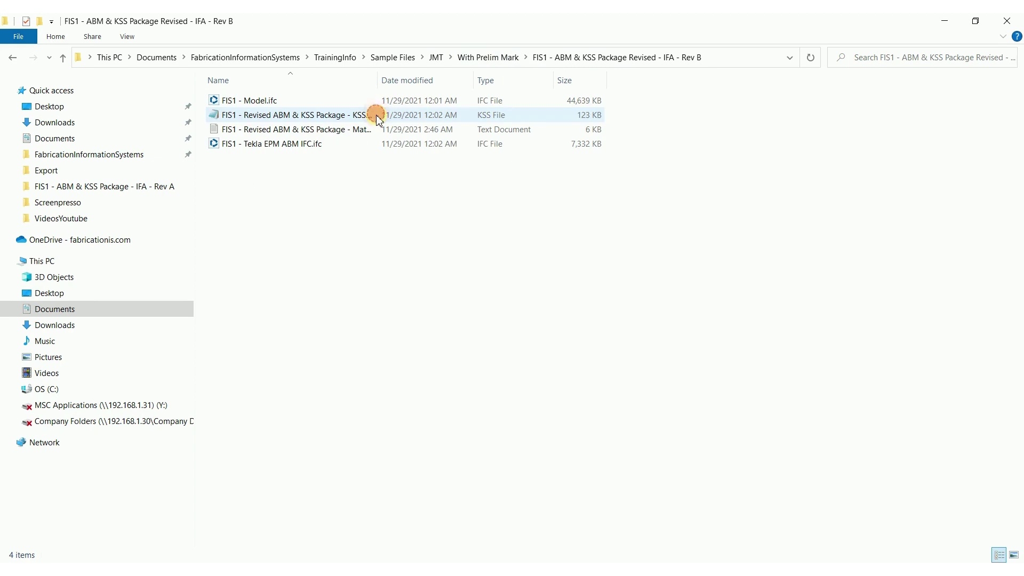
click(304, 143)
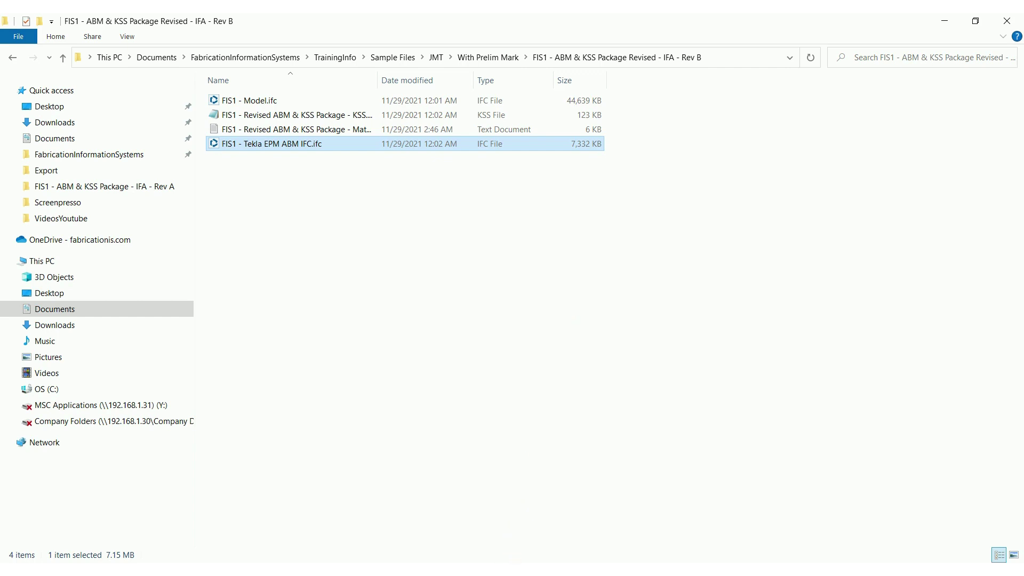
Step: Switch back to Tekla EPM and start a Combining IFC import of FIS1 - Tekla EPM ABM IFC.ifc from the revised Rev B folder
key(alt+Tab)
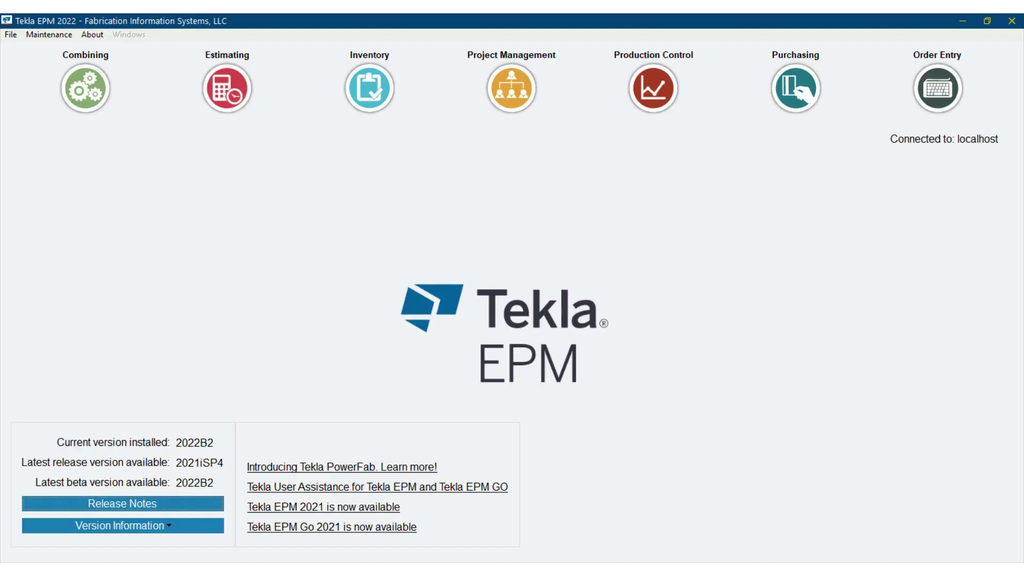
click(12, 35)
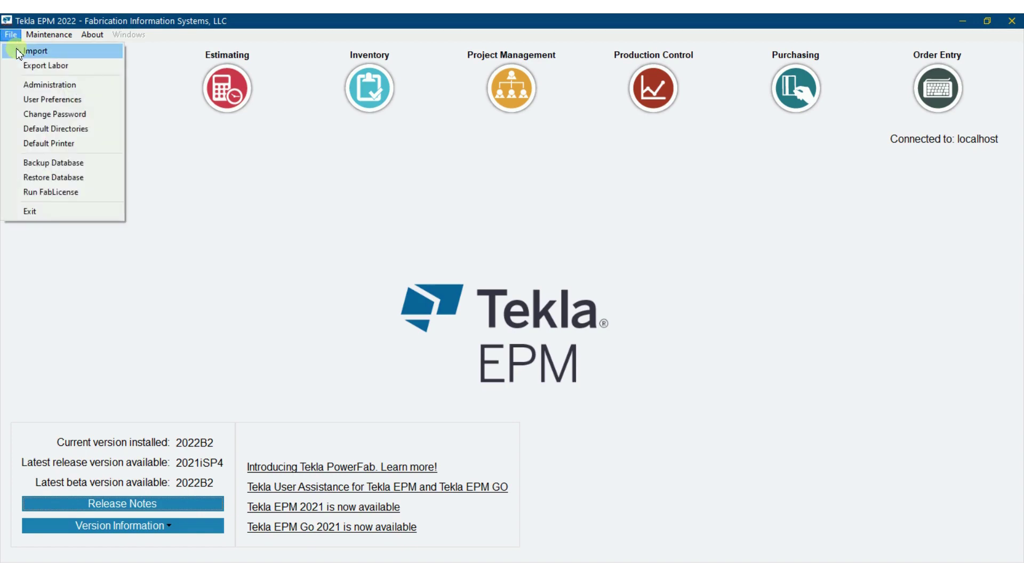
click(32, 51)
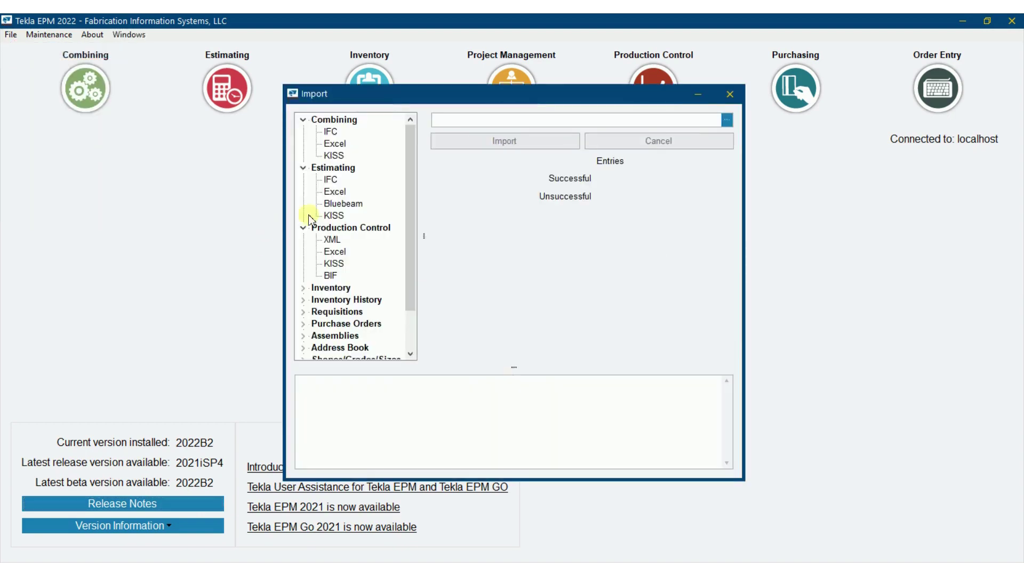
click(332, 132)
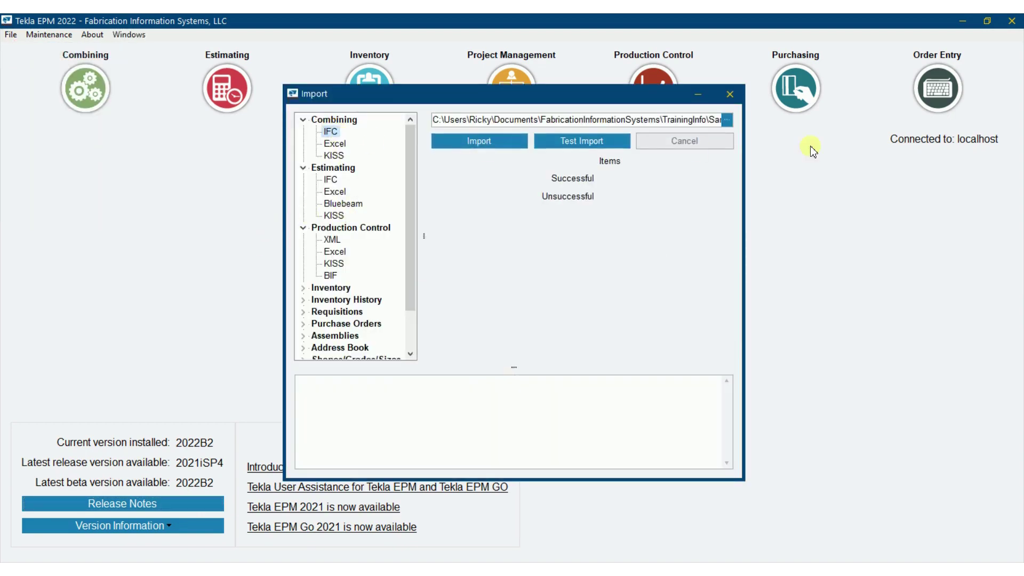
click(728, 121)
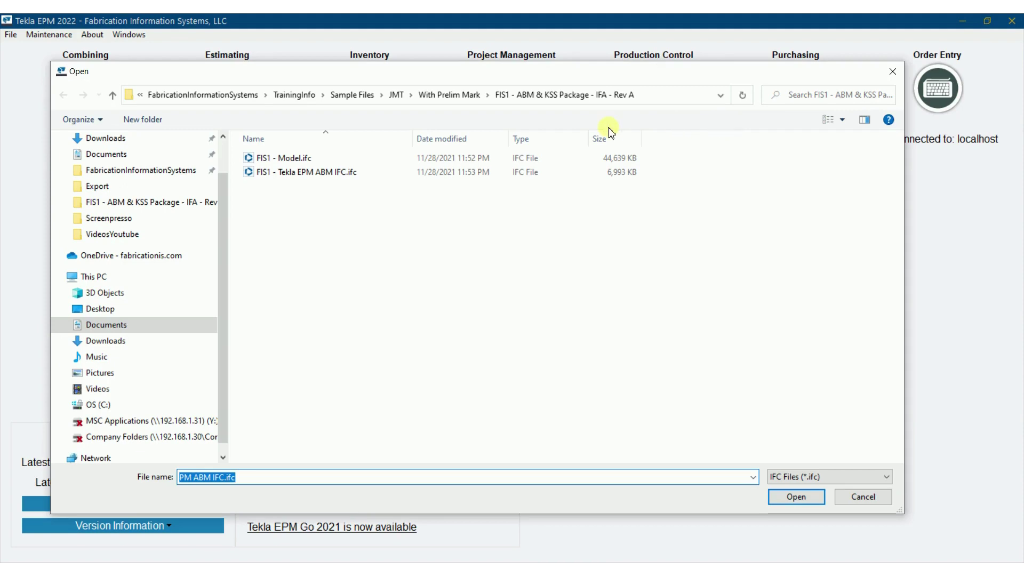
click(462, 96)
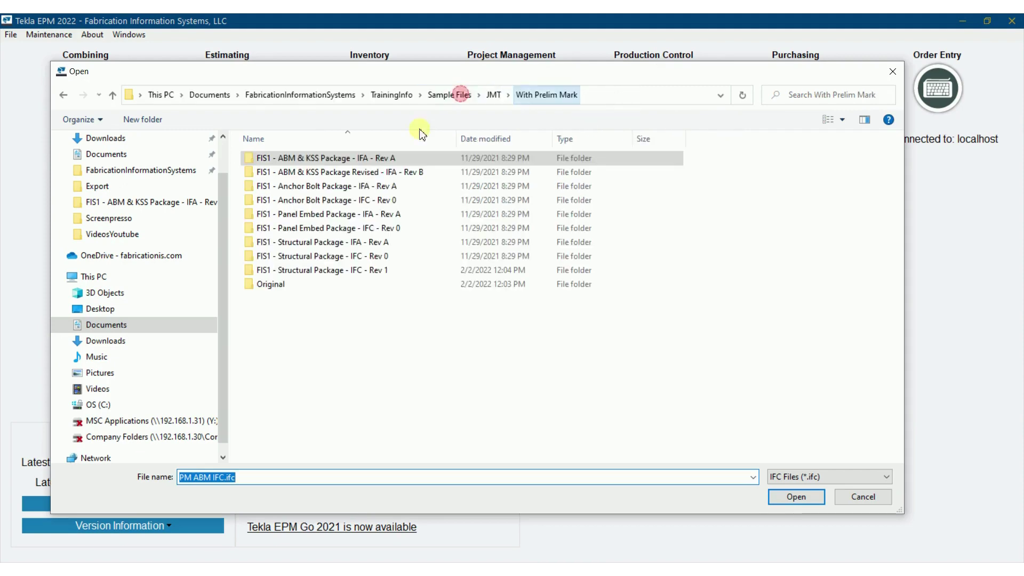
double_click(419, 171)
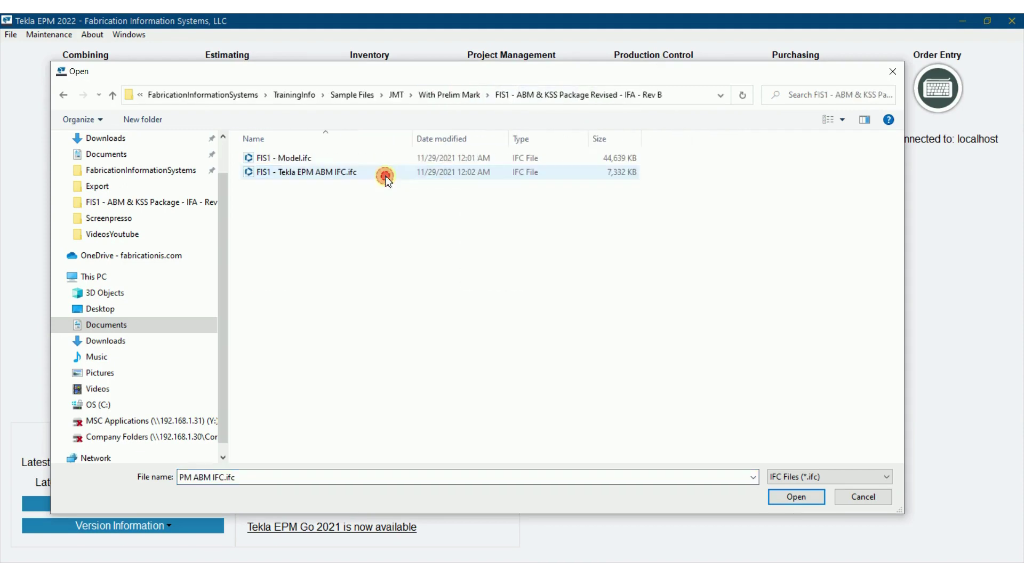
double_click(344, 176)
click(485, 143)
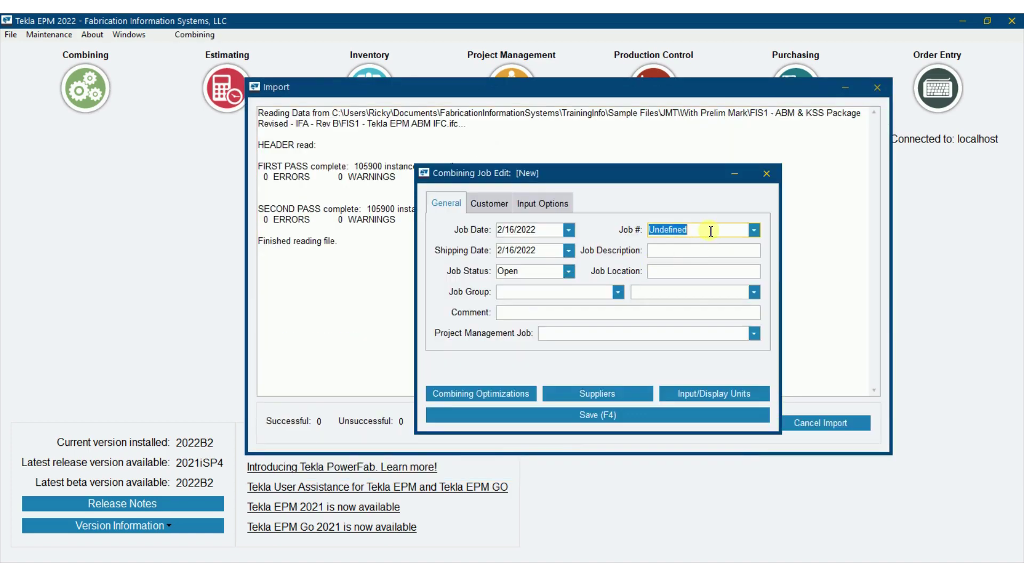
Step: Set the import's job number to the existing job 20220216, save, and accept Add & Replace for importing into it
text(2022021)
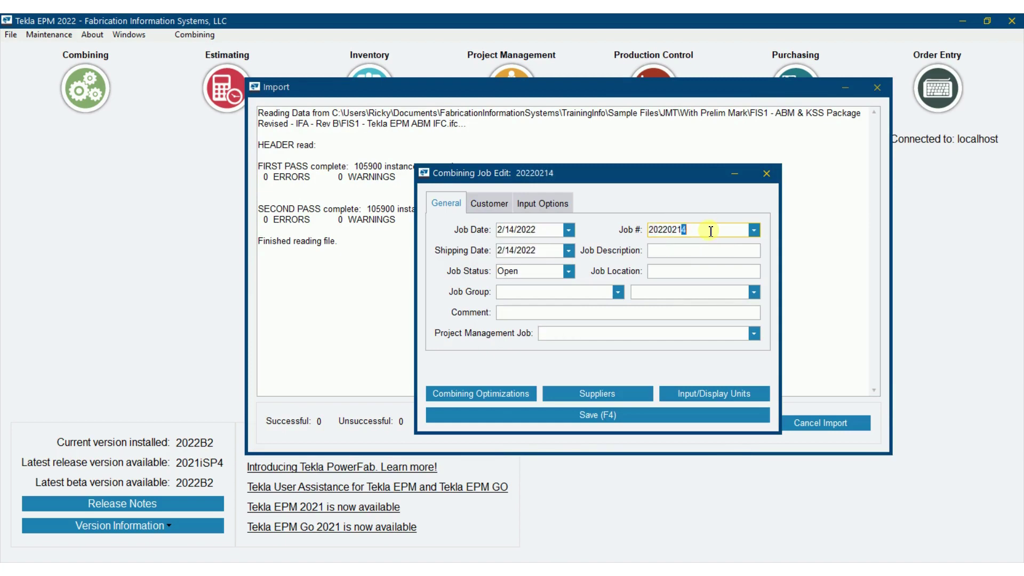
text(6)
click(755, 229)
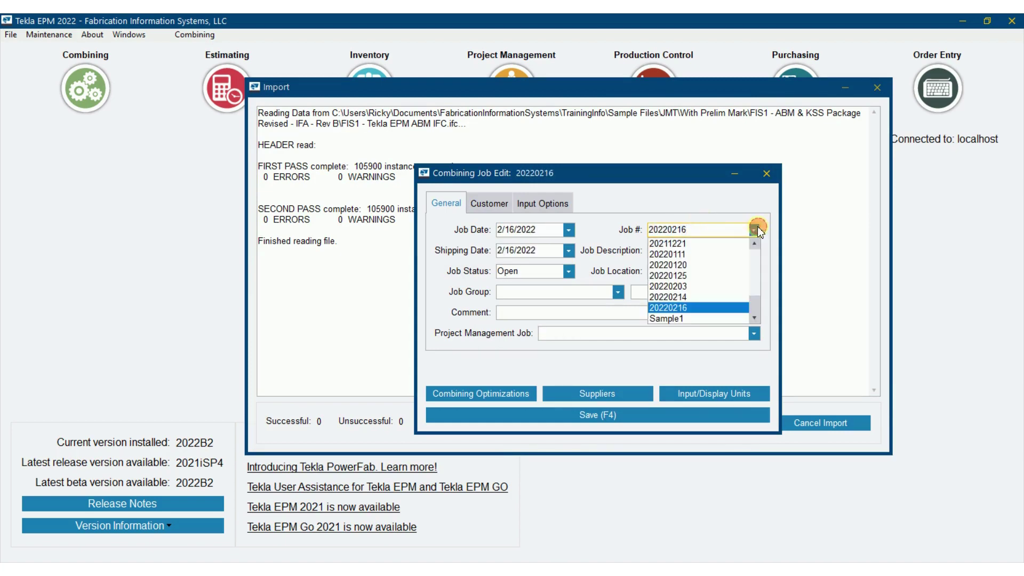
click(756, 230)
click(598, 416)
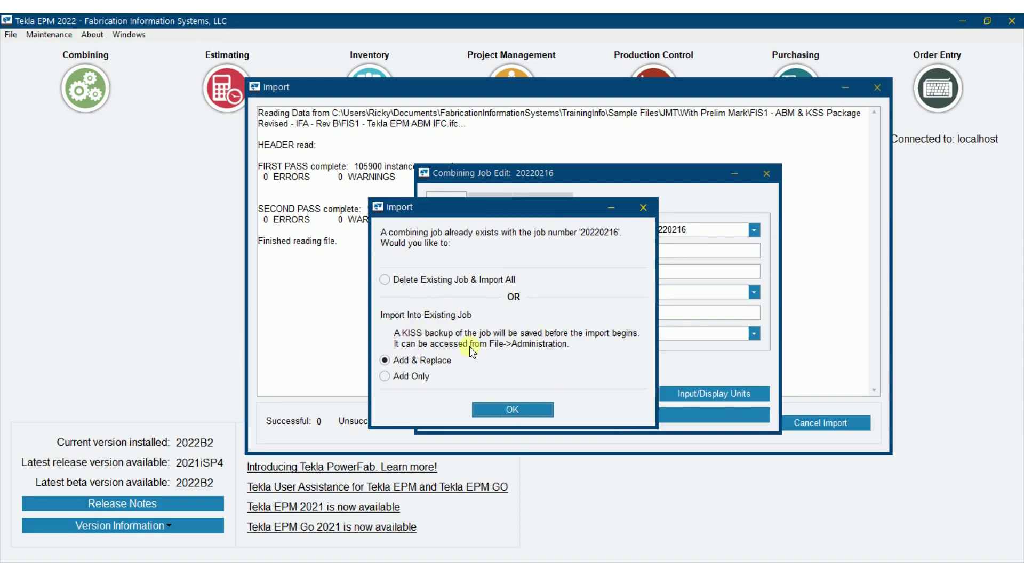
click(525, 408)
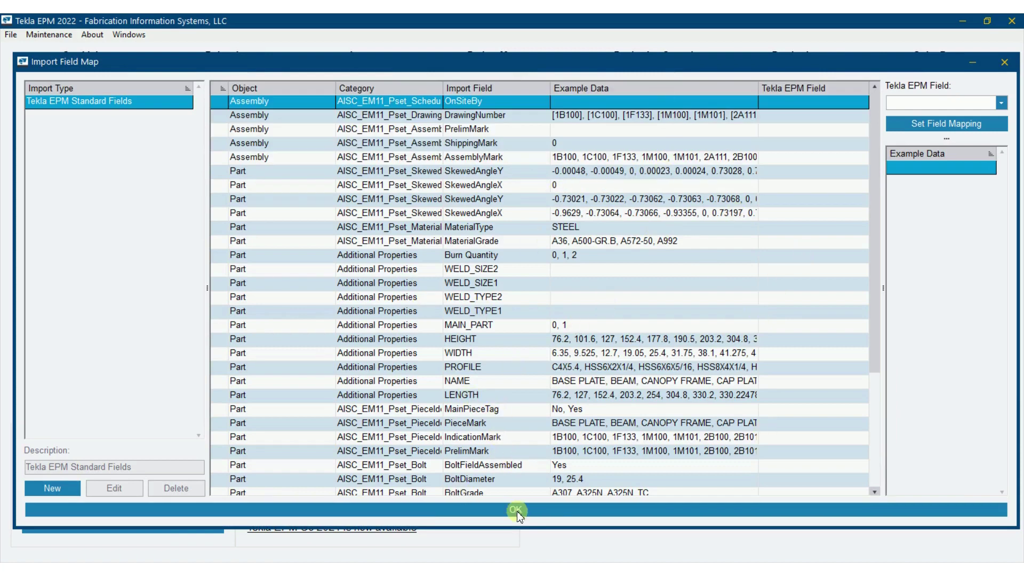
Step: Run the import with the Tekla EPM Standard Fields mapping, and review the added items in the import report before closing it
click(518, 511)
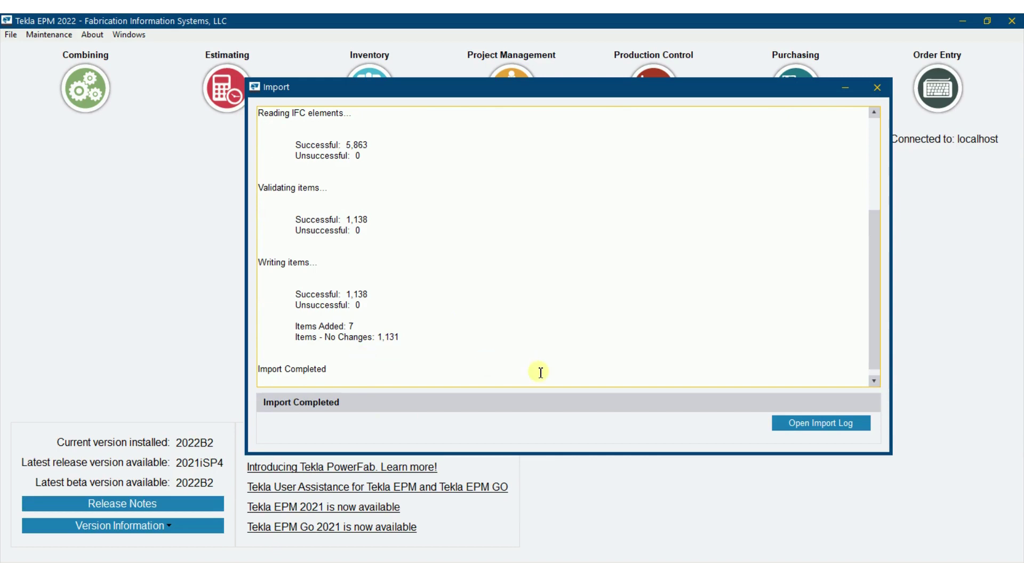
drag(873, 299, 874, 374)
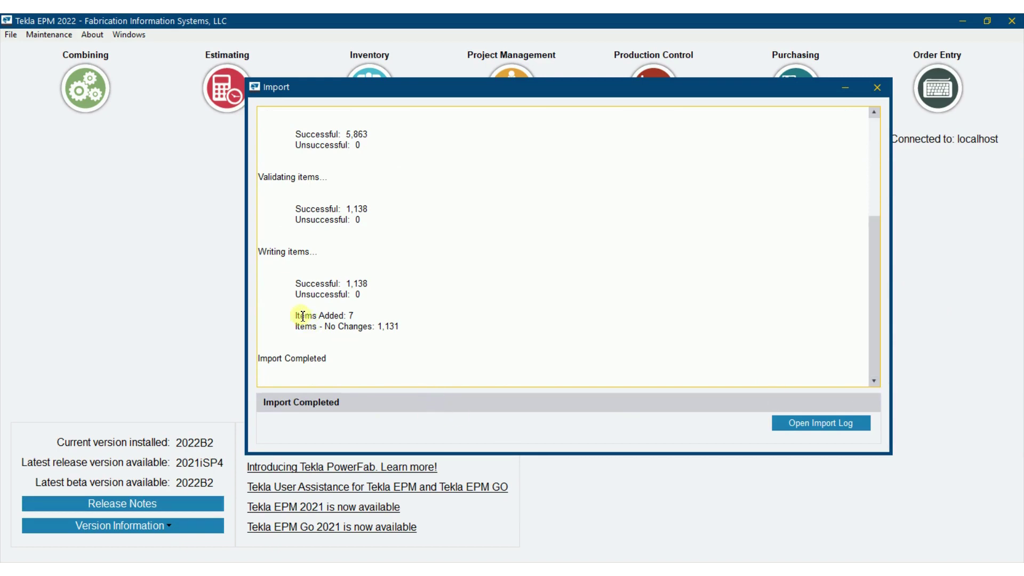
drag(299, 314, 367, 314)
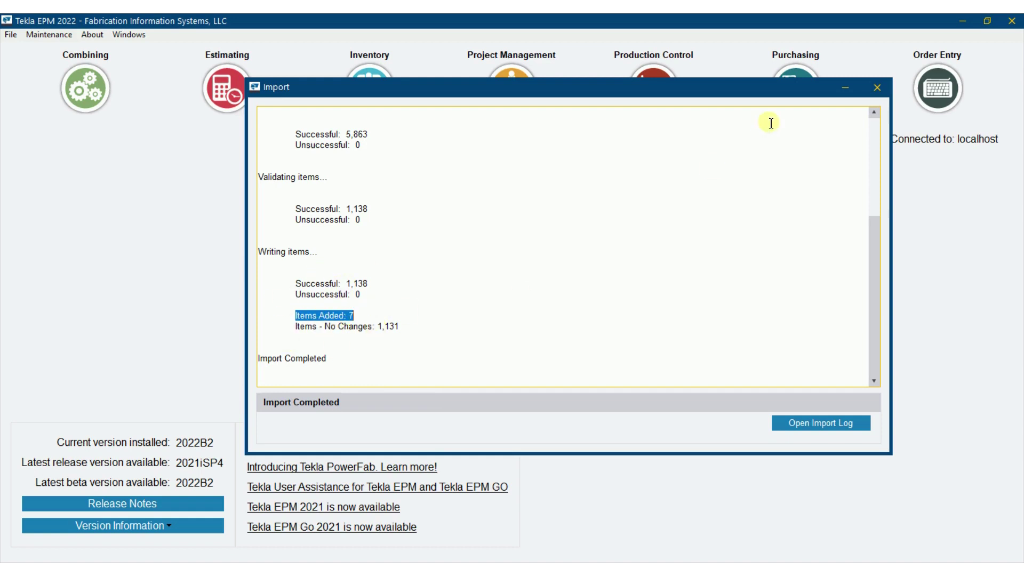
click(878, 90)
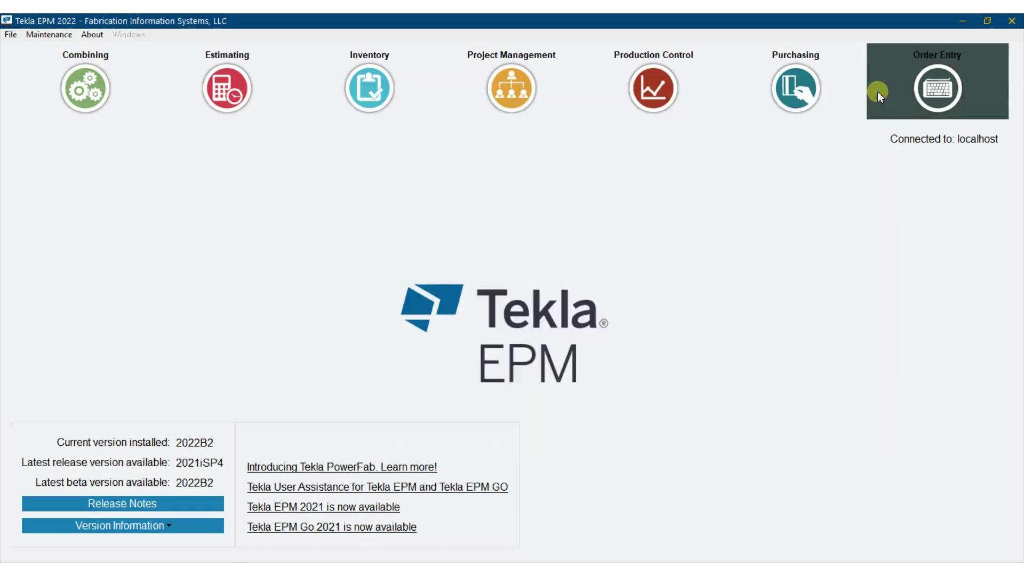
Step: Reopen combining job 20220216 and filter its items by the C shape to check the channels
click(59, 97)
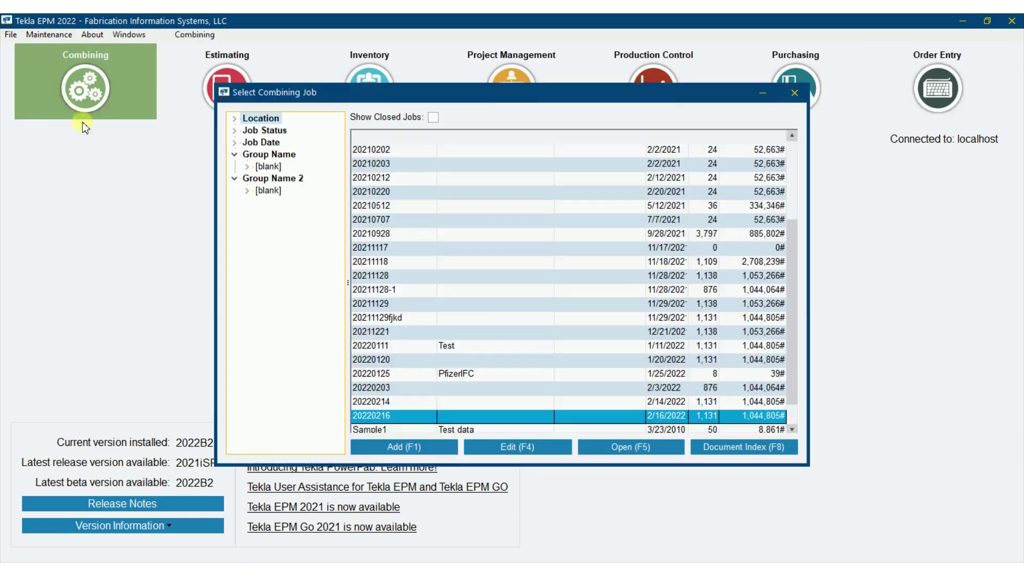
double_click(414, 416)
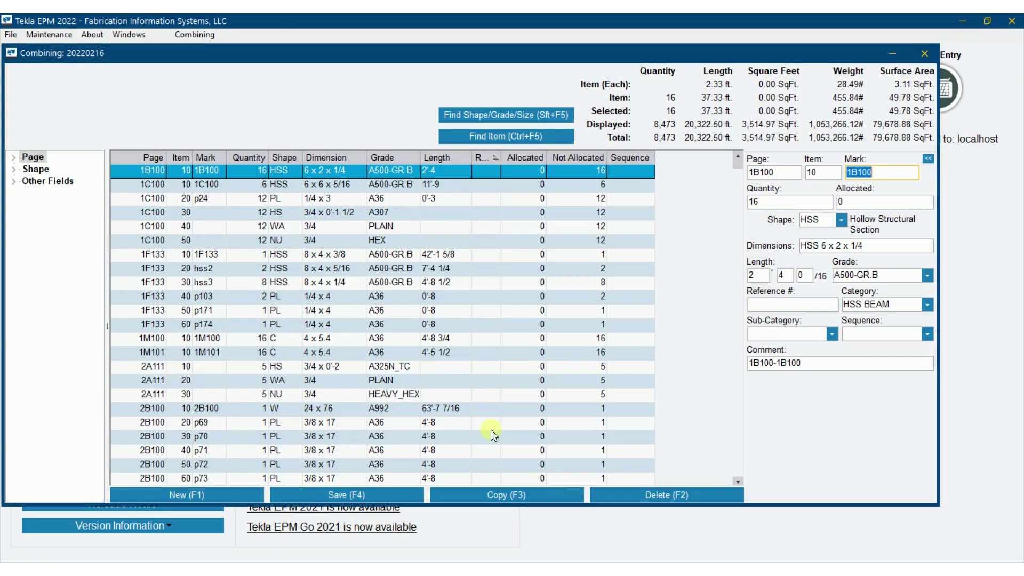
click(13, 169)
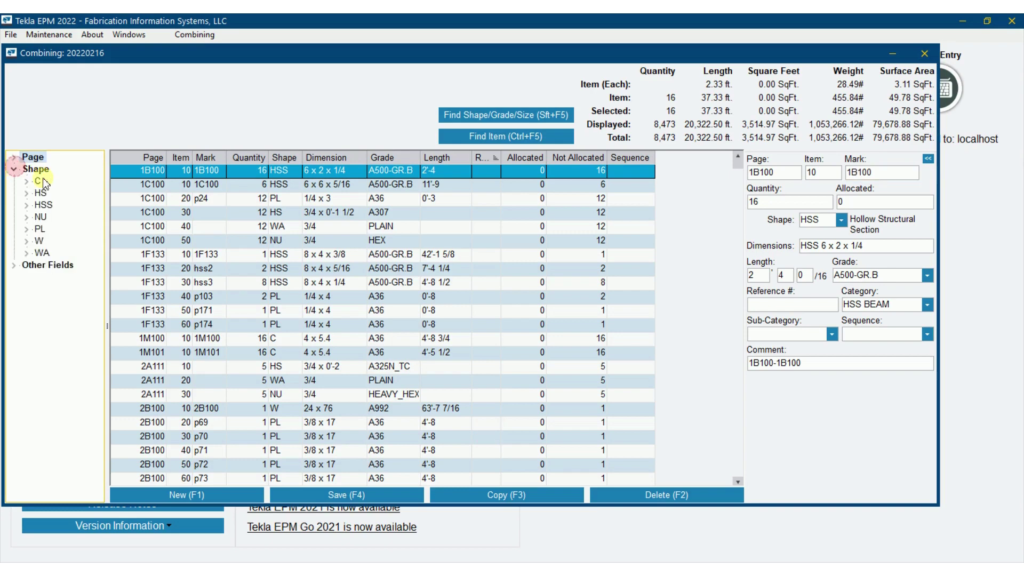
click(37, 181)
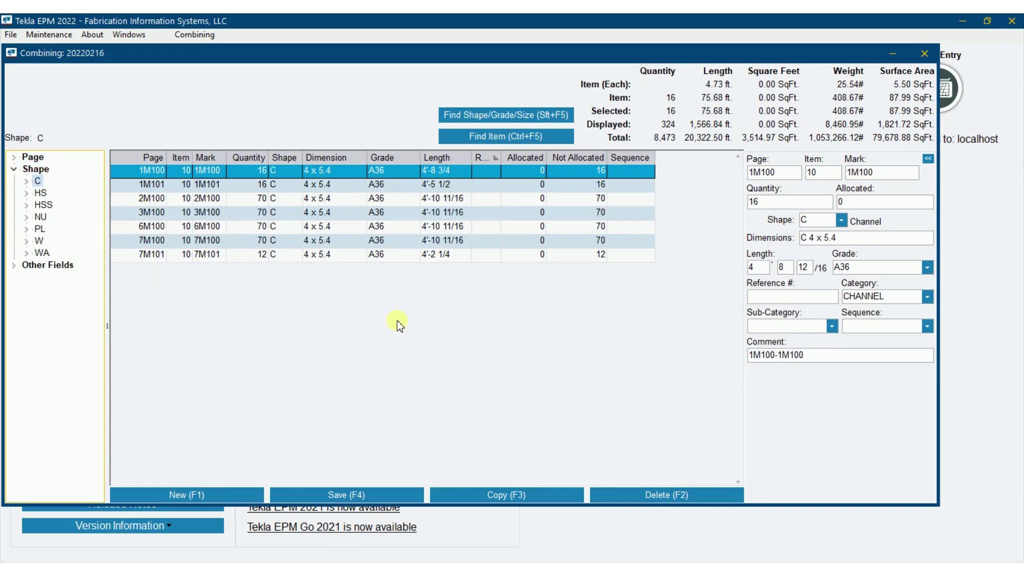
Step: Compare the dimensions of the job's HSS and W members using the shape filters, revisiting the C channels in between
click(45, 206)
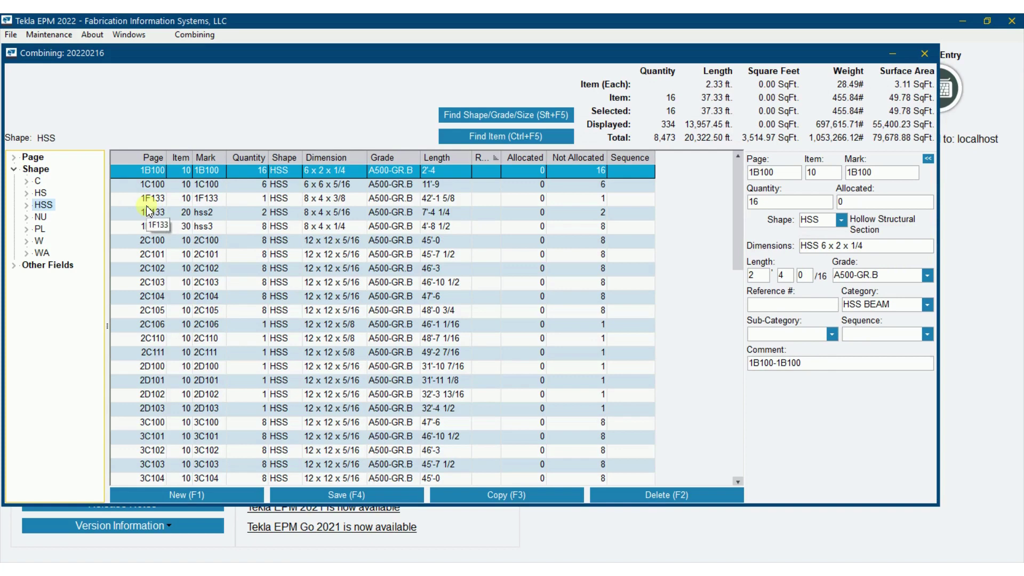
click(332, 213)
click(331, 253)
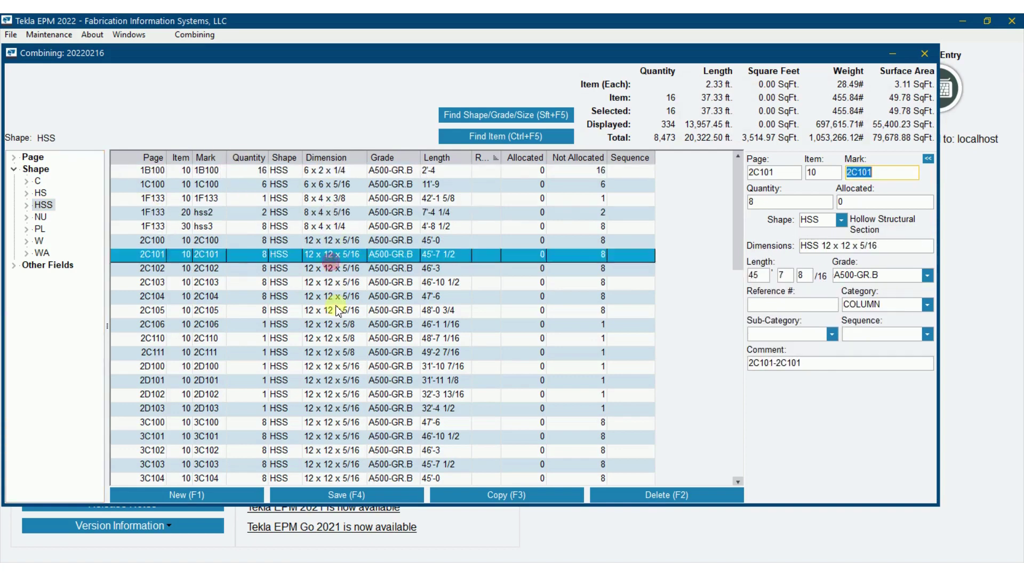
click(333, 309)
click(340, 383)
click(40, 241)
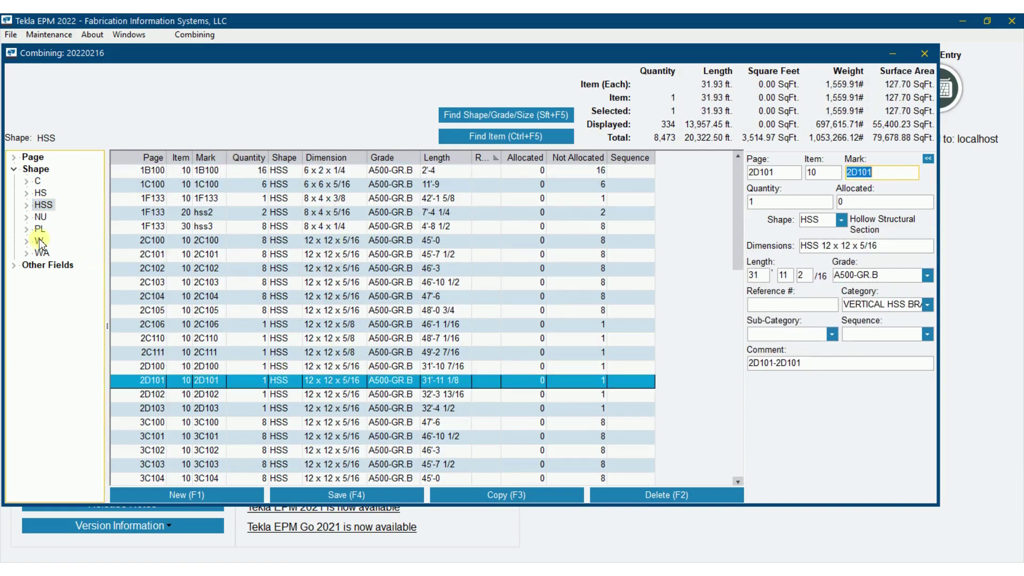
drag(298, 226, 364, 345)
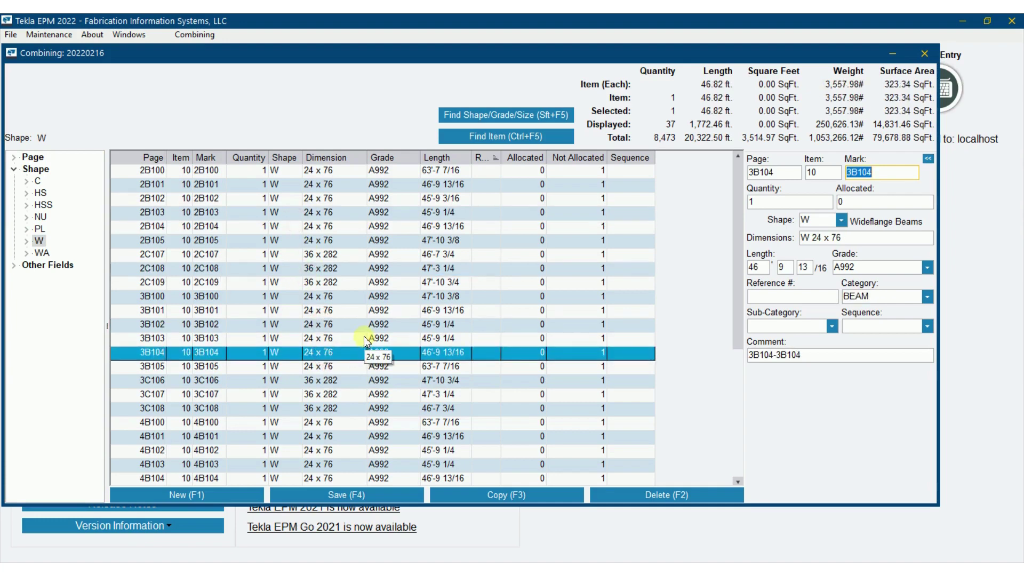
click(39, 181)
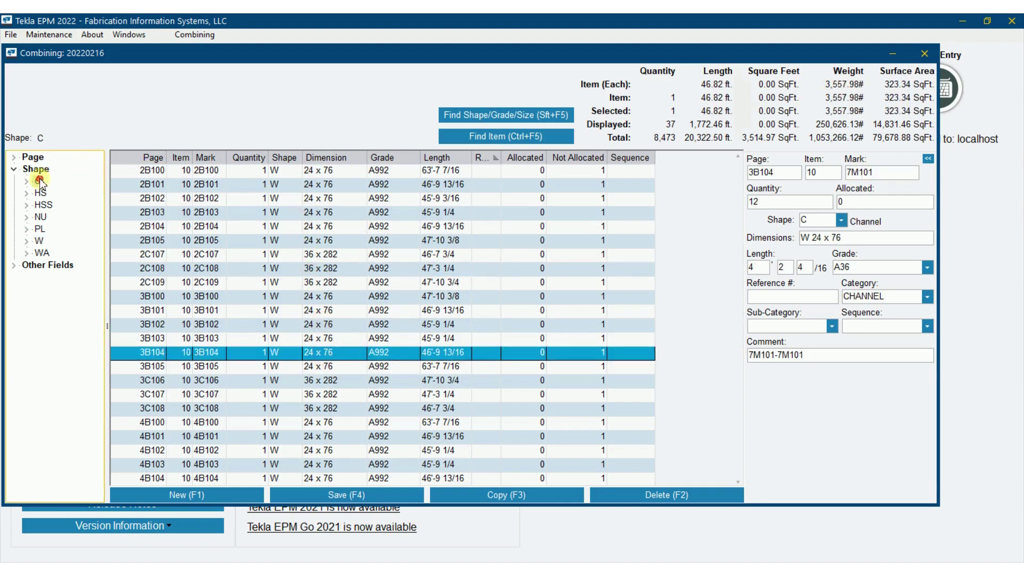
click(39, 240)
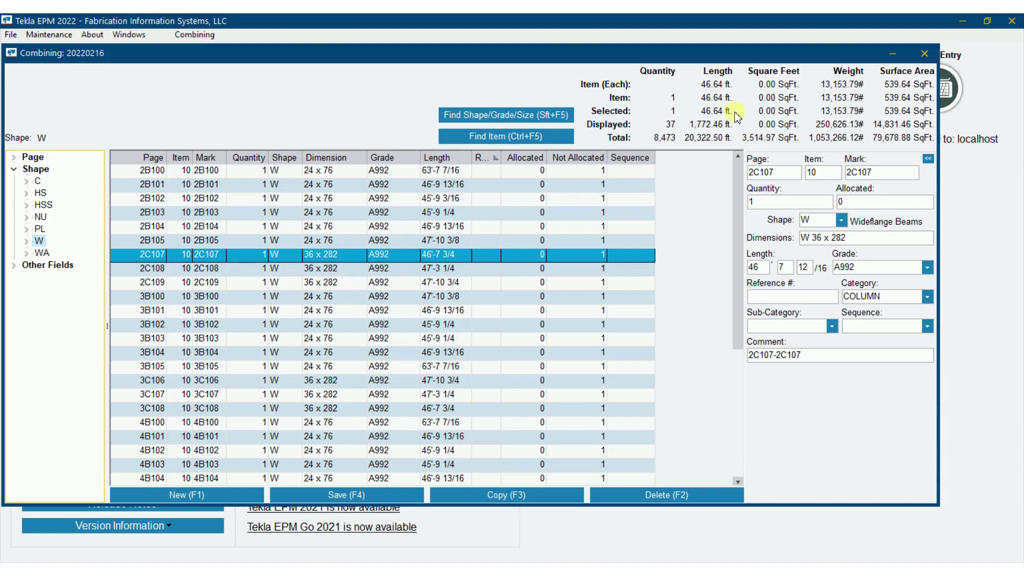
drag(724, 55, 735, 84)
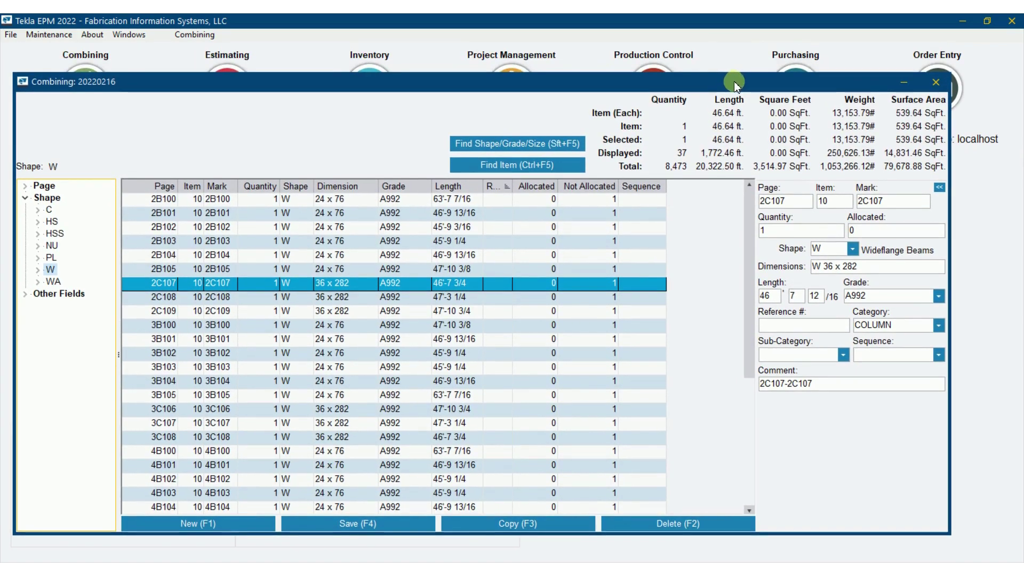